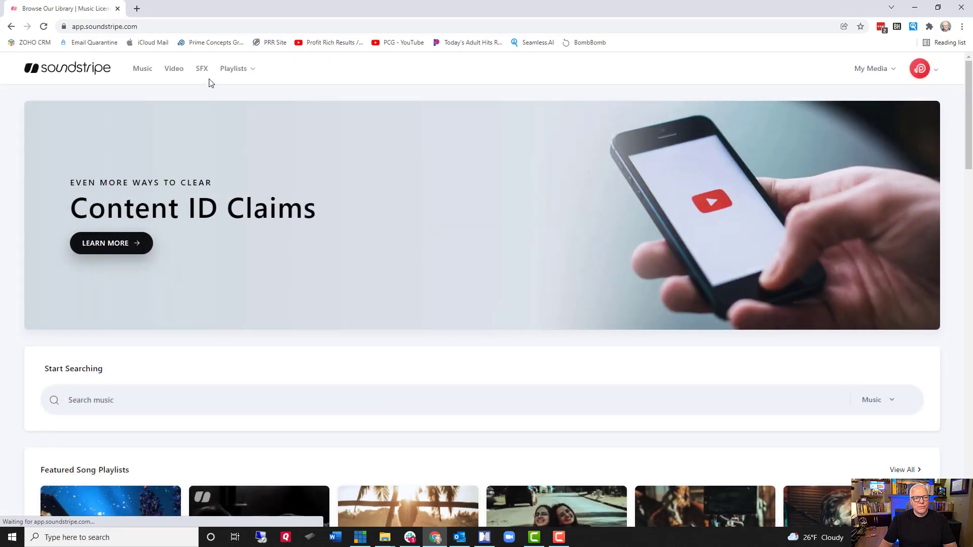
Filter Soundstripe SFX to Human, preview Large Crowd Applause 02 and Snow Planet Base 01, then clear the filter
left_click(204, 71)
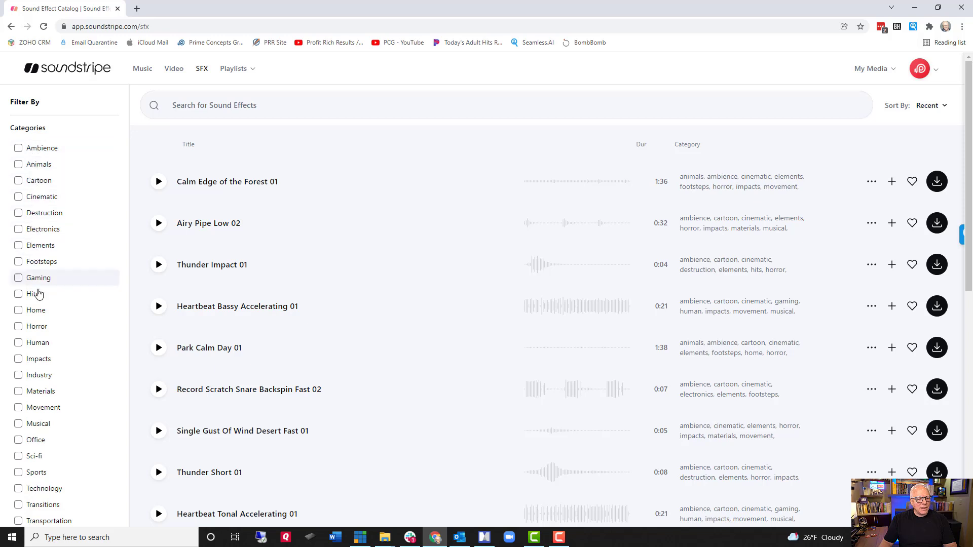
left_click(19, 342)
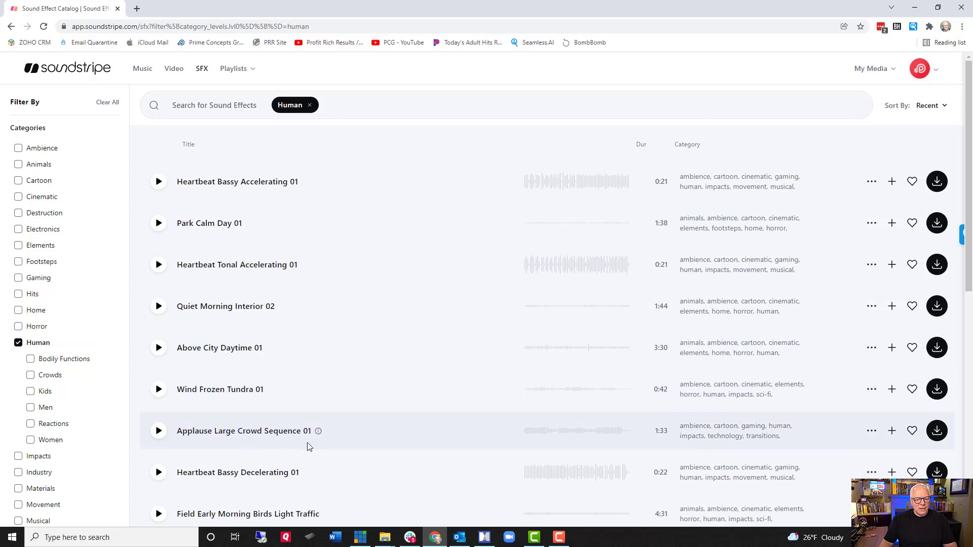
left_click(159, 432)
scroll(387, 455, "down", 4)
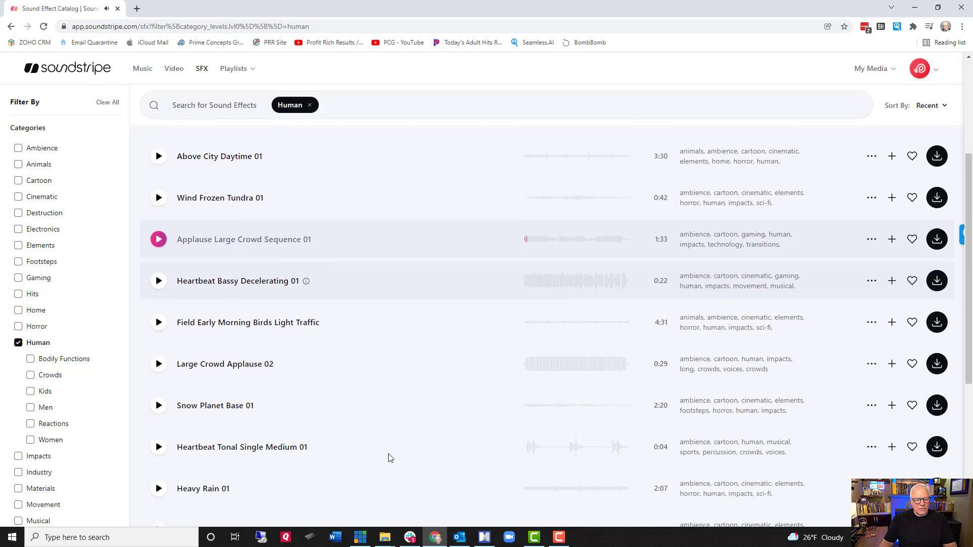
left_click(159, 343)
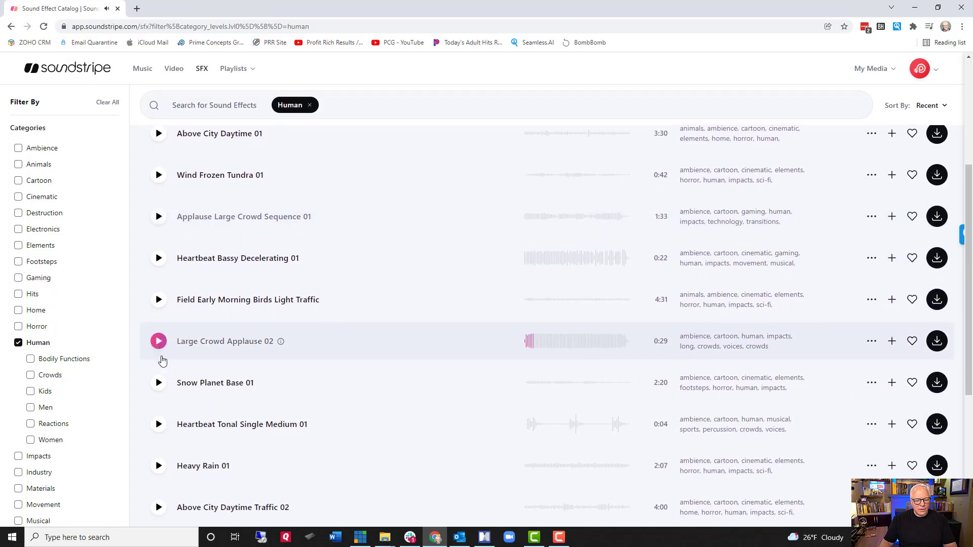
left_click(158, 383)
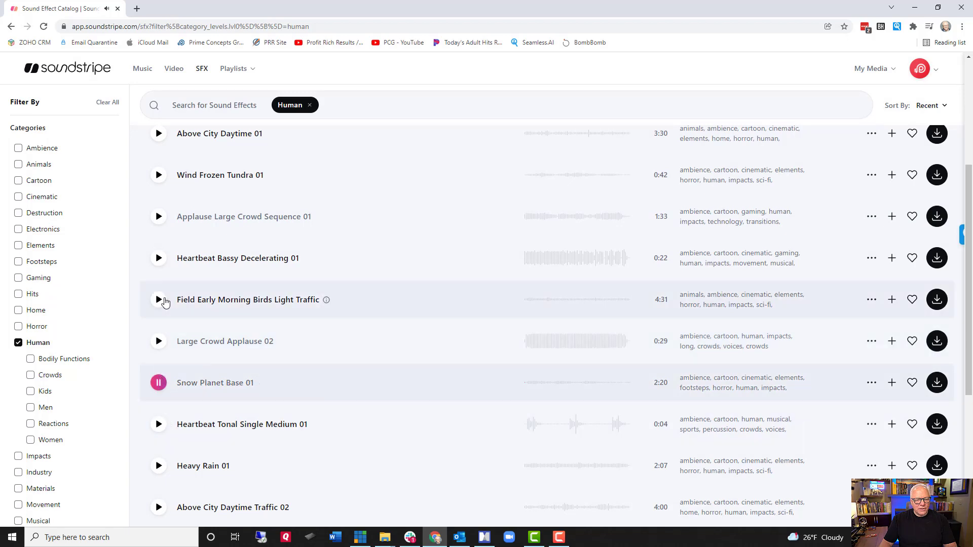
left_click(53, 336)
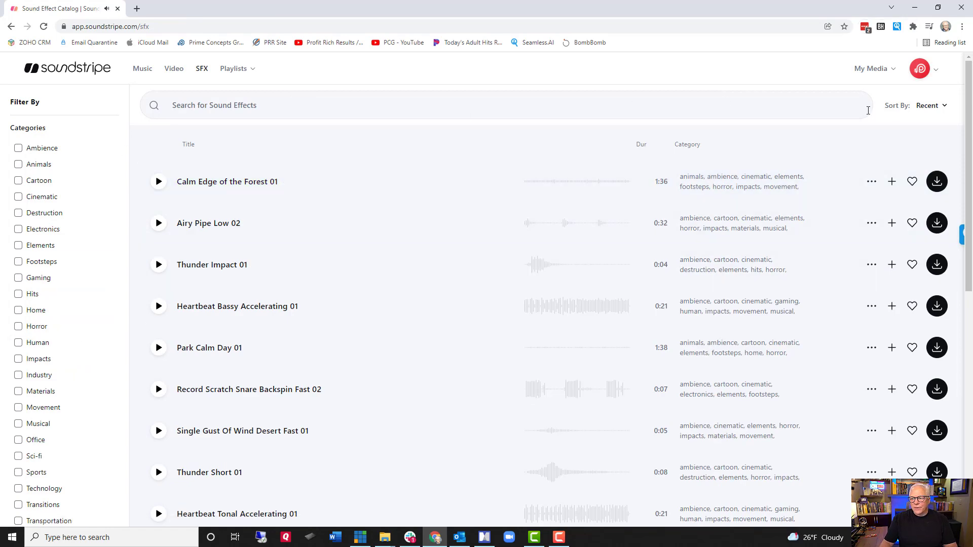
Close the browser and open the Music folder inside Livestream-Production in File Explorer
left_click(963, 8)
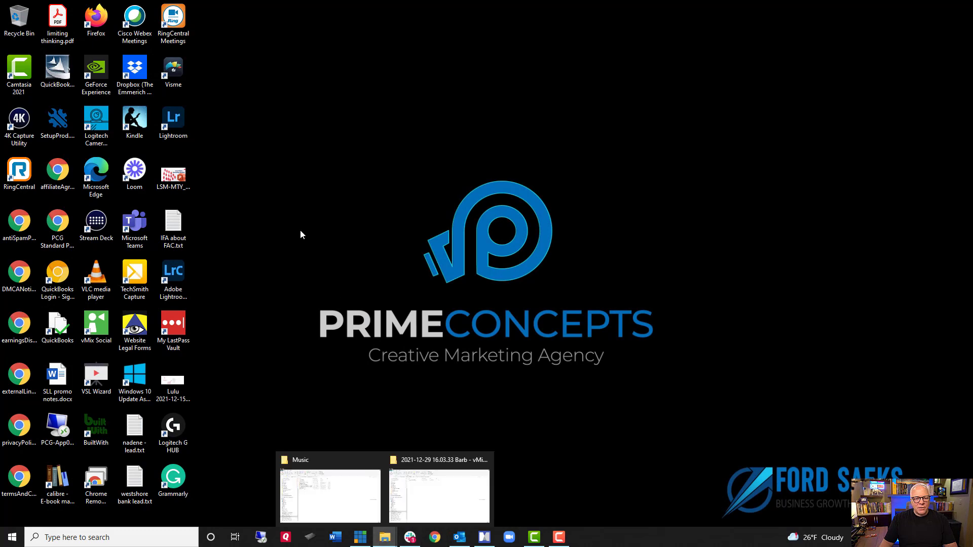
mouse_move(383, 541)
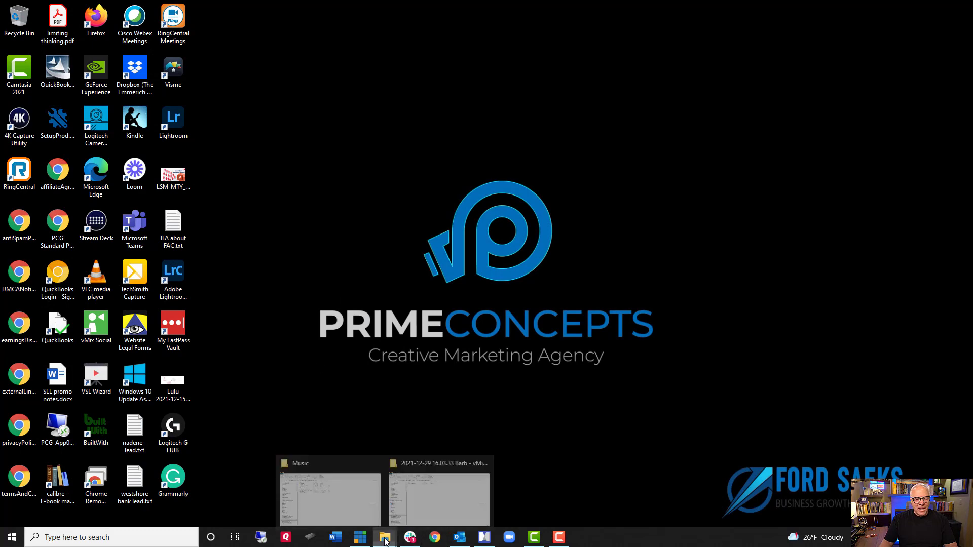
left_click(329, 494)
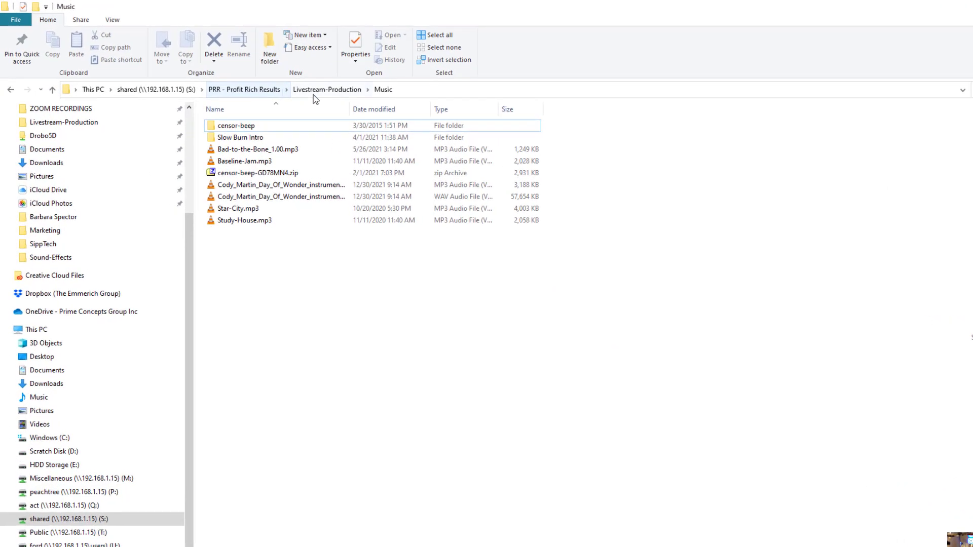
left_click(293, 80)
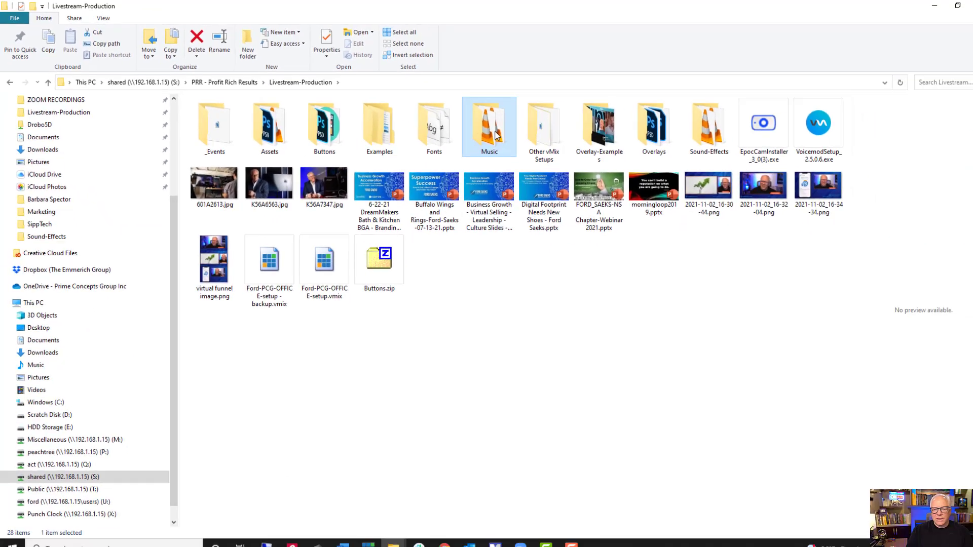
double_click(777, 202)
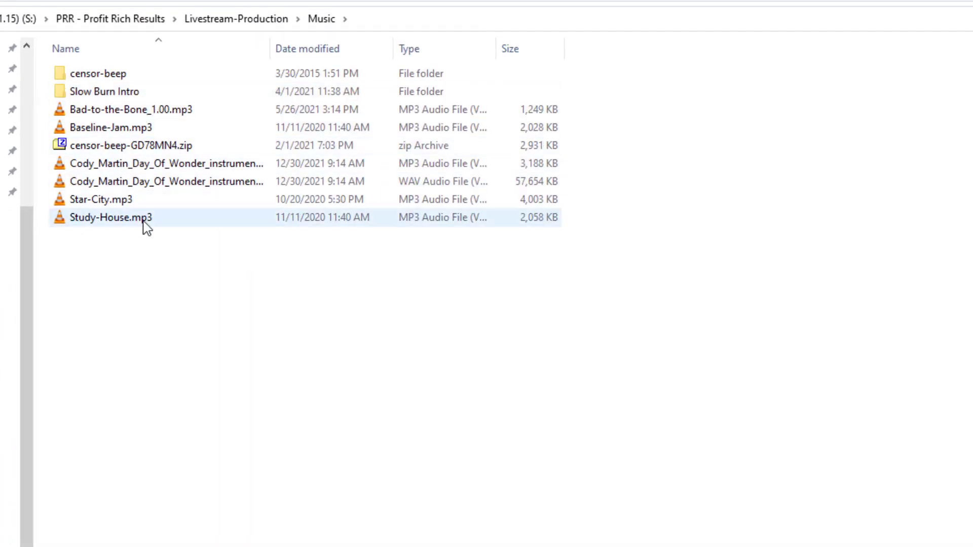
Open the Sound-Effects folder and autofit the Name column to show full file names
left_click(264, 20)
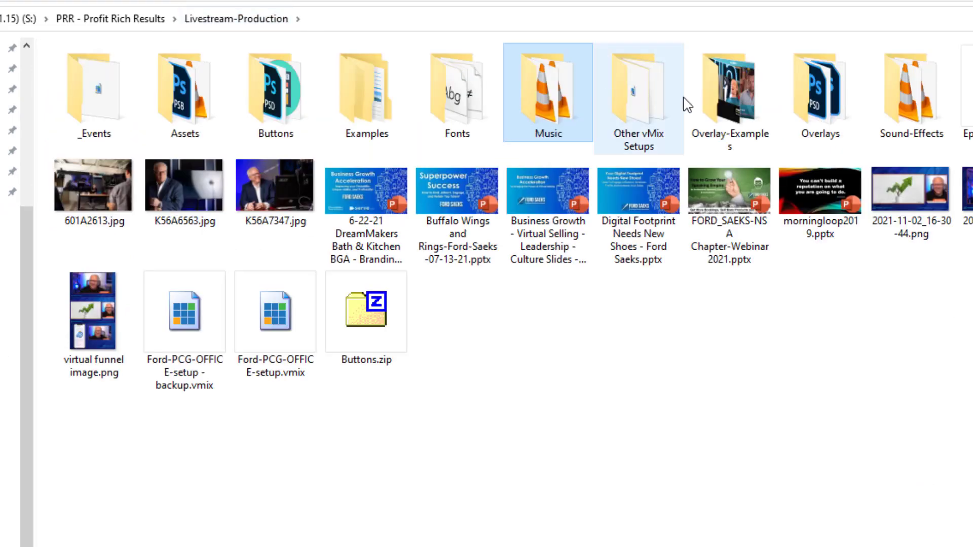
double_click(940, 105)
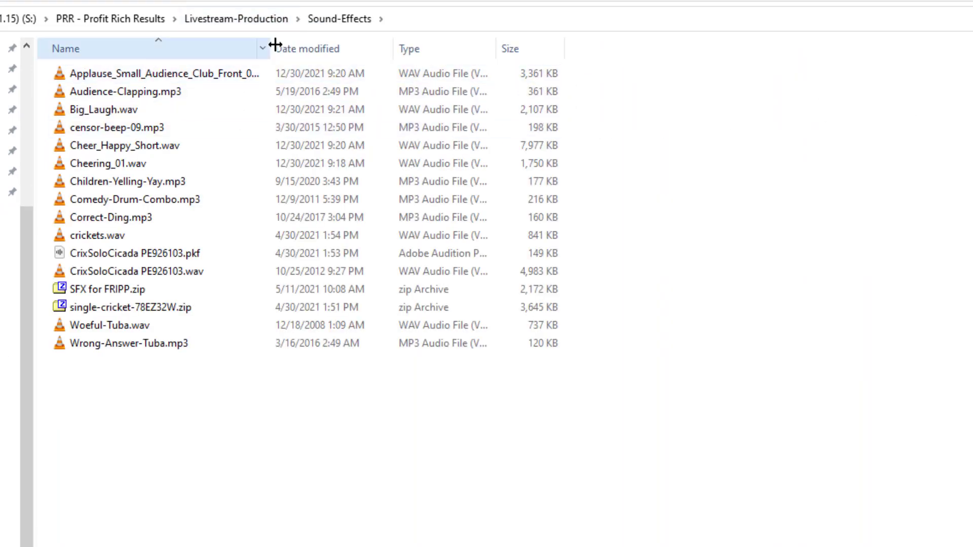
double_click(279, 46)
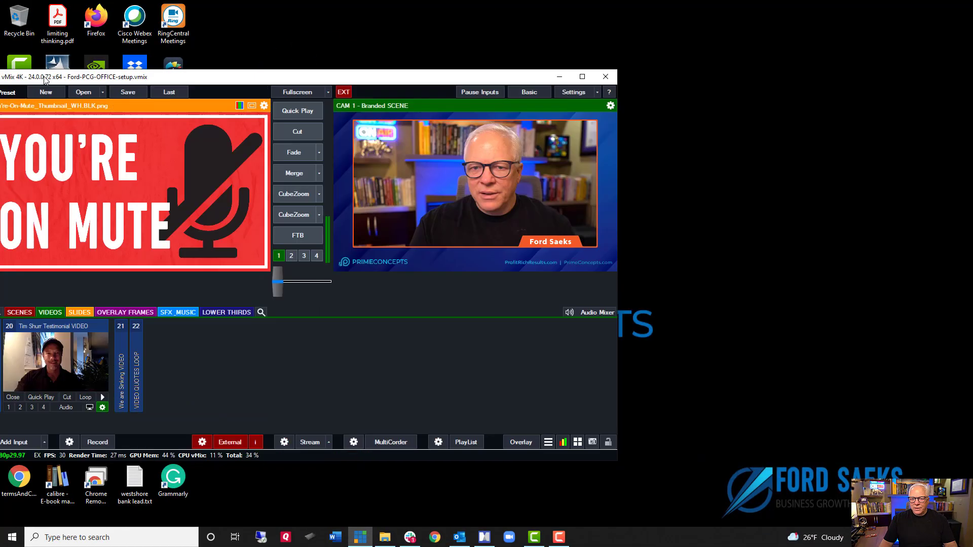
Maximize vMix, switch to the SFX_MUSIC tab, and collapse the YEAH! and Correct-Ding inputs
left_click_drag(55, 66, 177, 65)
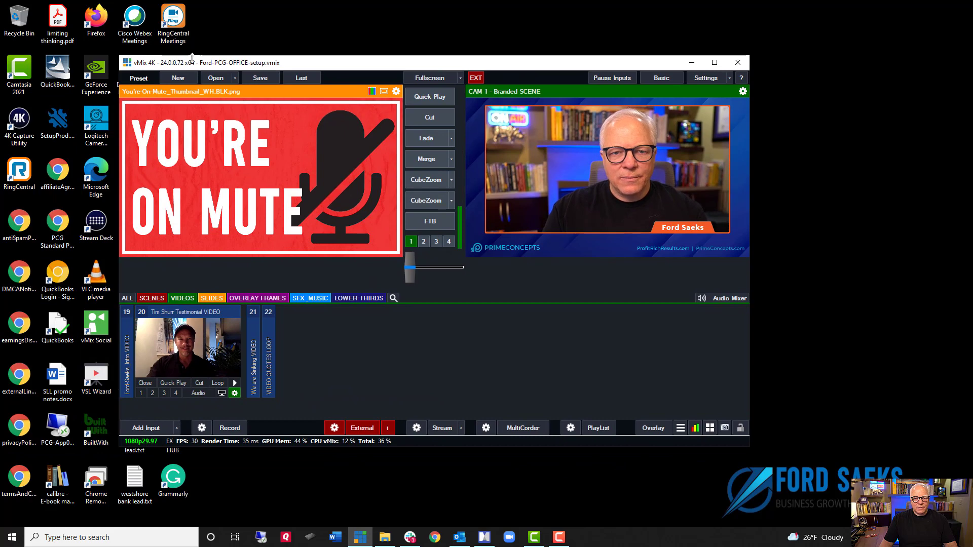
double_click(350, 63)
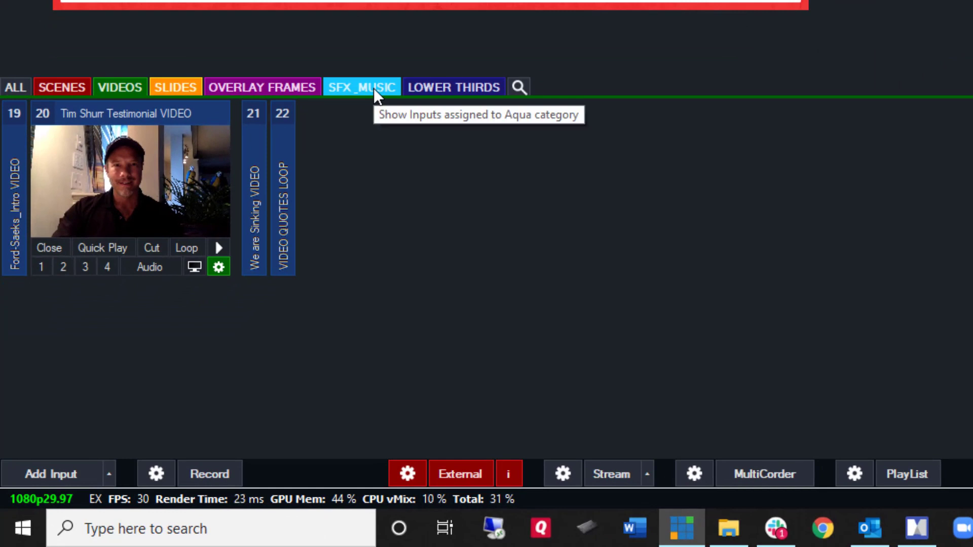
left_click(373, 87)
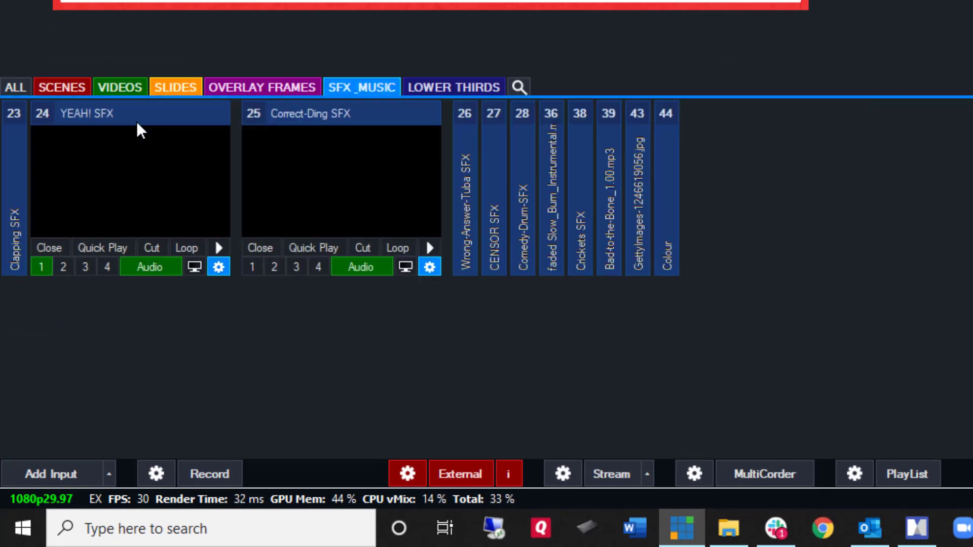
left_click(136, 120)
left_click(159, 113)
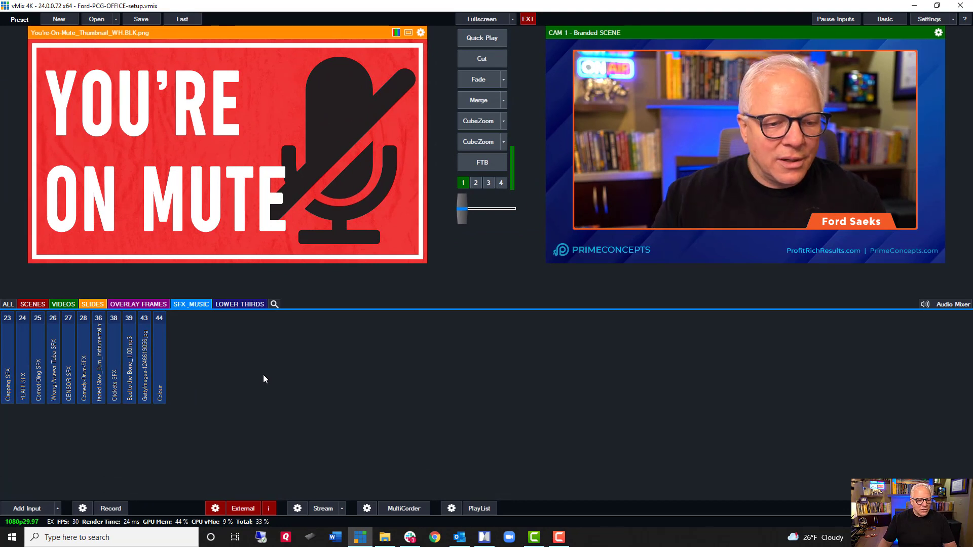
Add an audio input, browsing to Livestream-Production > Music and choosing Cody_Martin_Day_Of_Wonder_instrumental_3_23.mp3
left_click(57, 508)
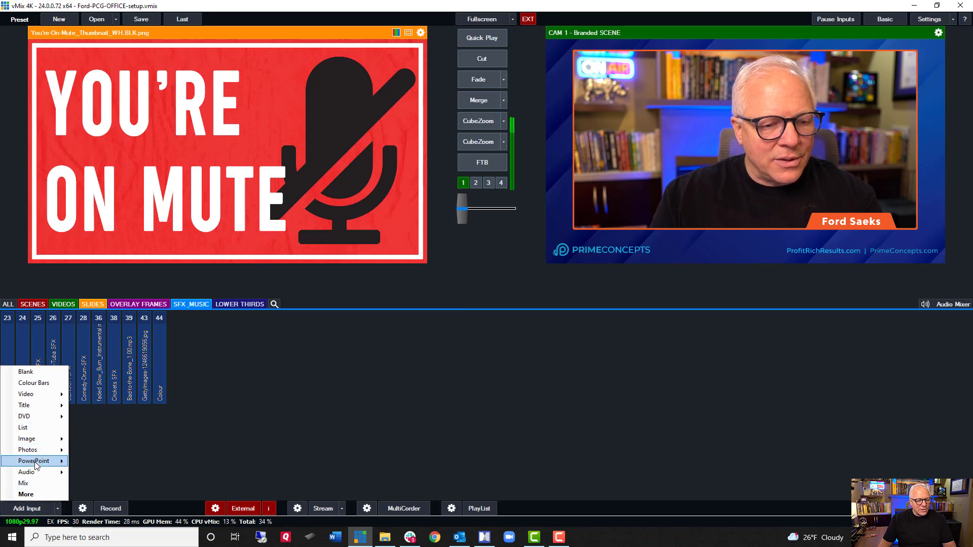
mouse_move(37, 472)
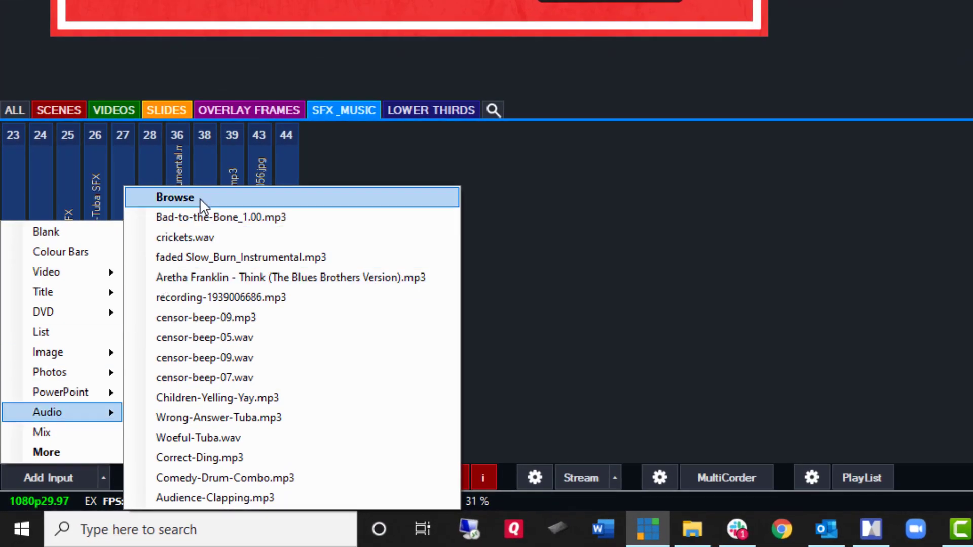
left_click(200, 198)
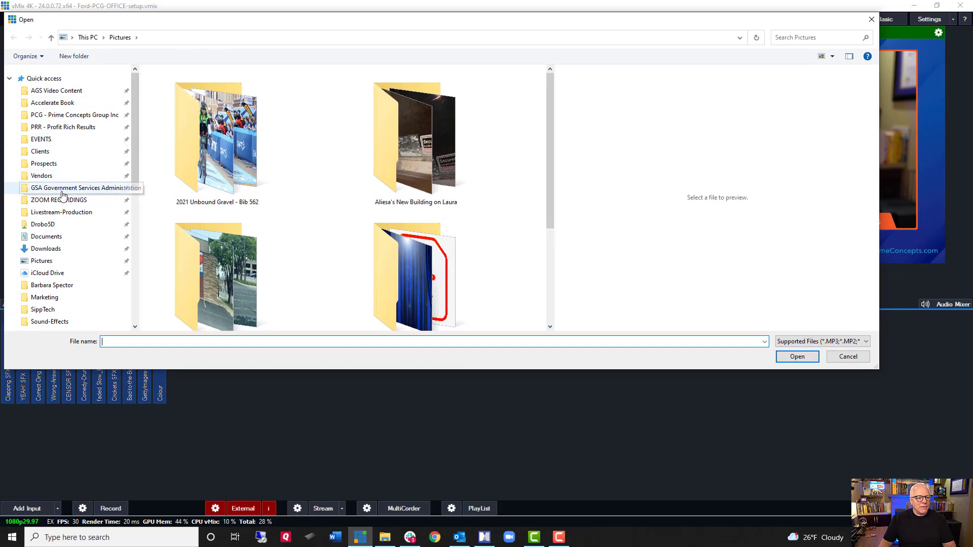
left_click(61, 212)
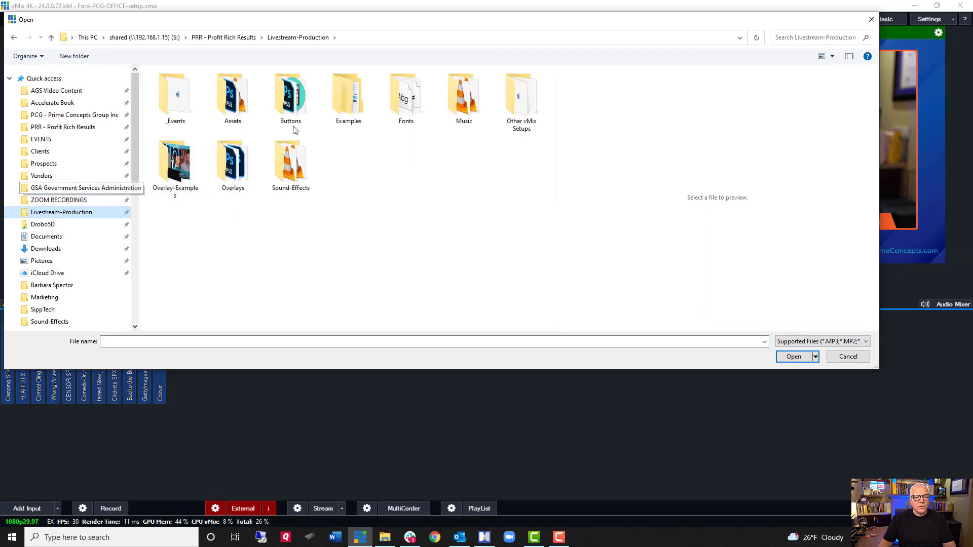
double_click(465, 98)
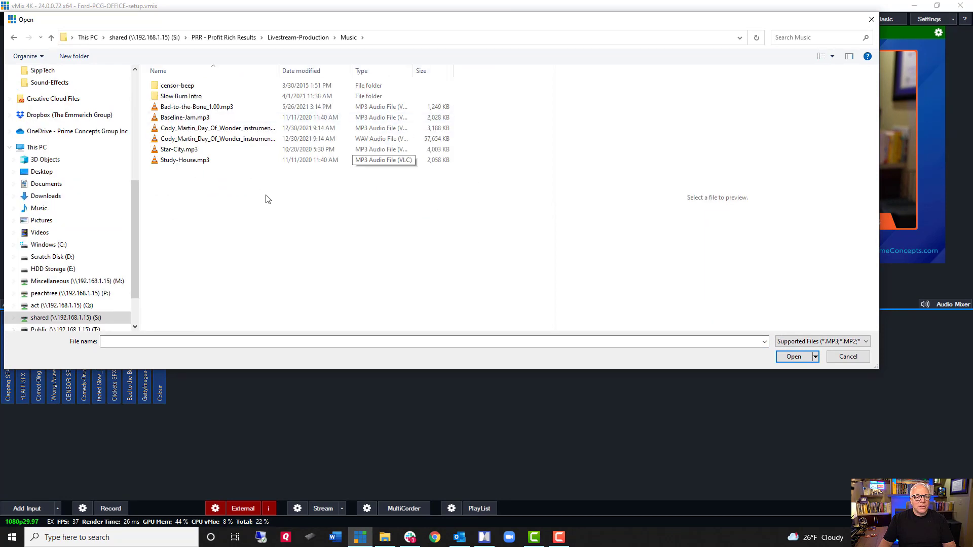
left_click(221, 133)
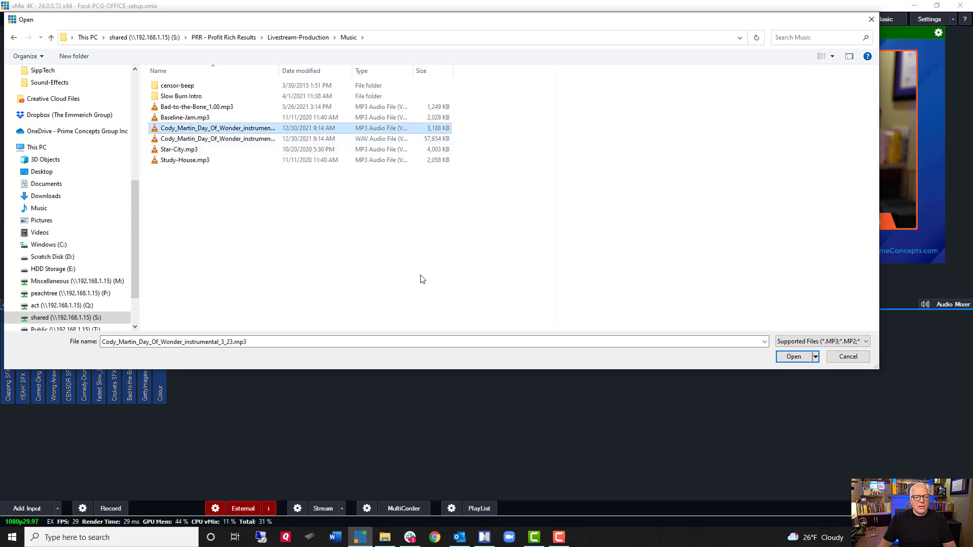
Add the Cody_Martin MP3 as input 45, play it with audio enabled, then pause it
left_click(794, 357)
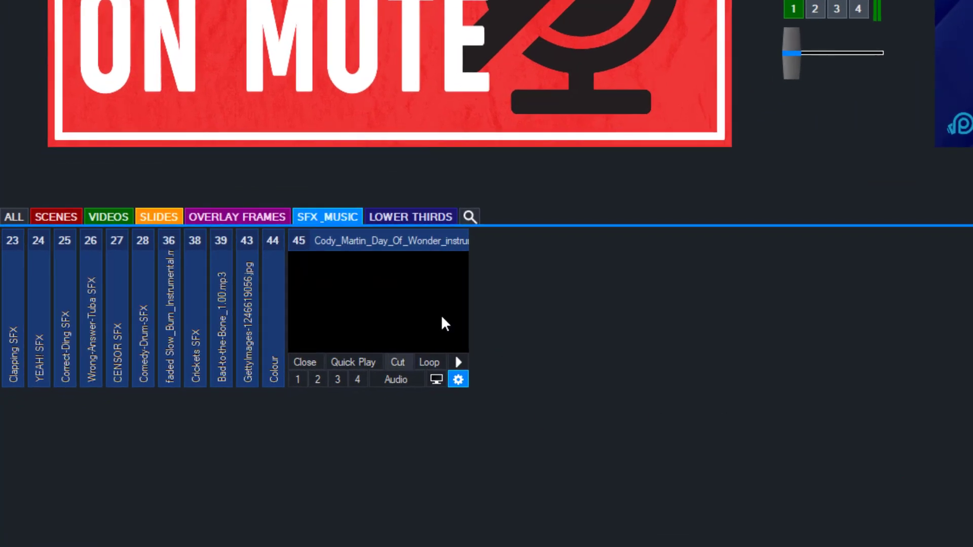
left_click(457, 361)
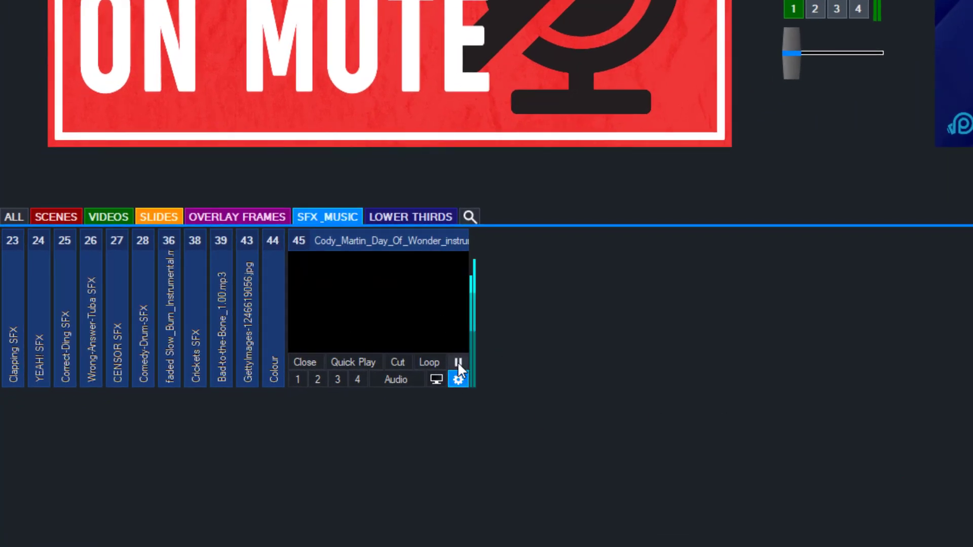
left_click(399, 381)
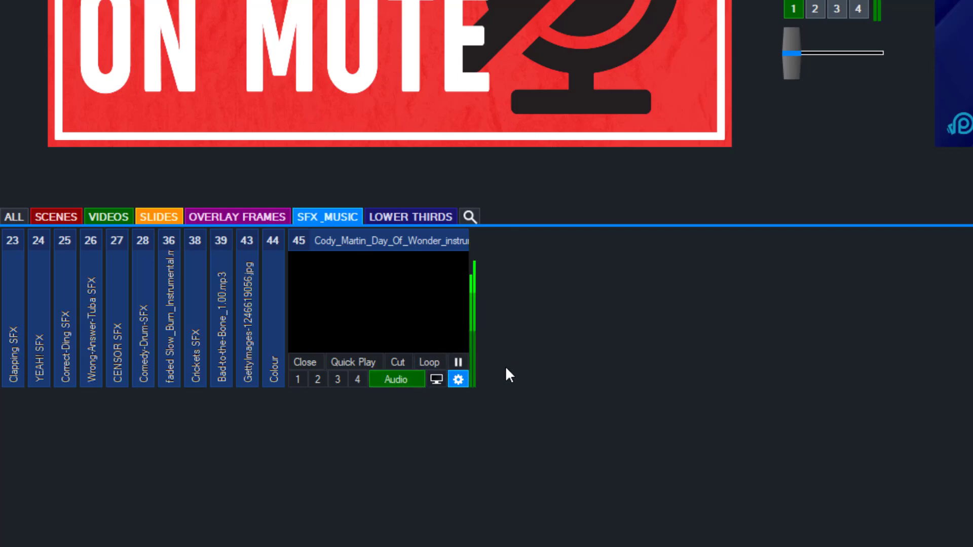
left_click(459, 360)
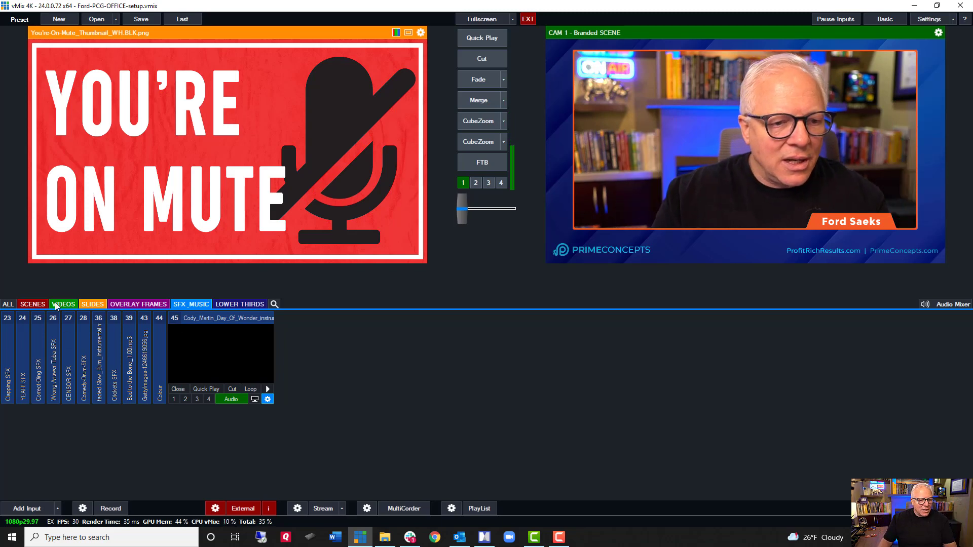
Send CAM 1 A6400 to program using the 1 and Space shortcuts
key("1")
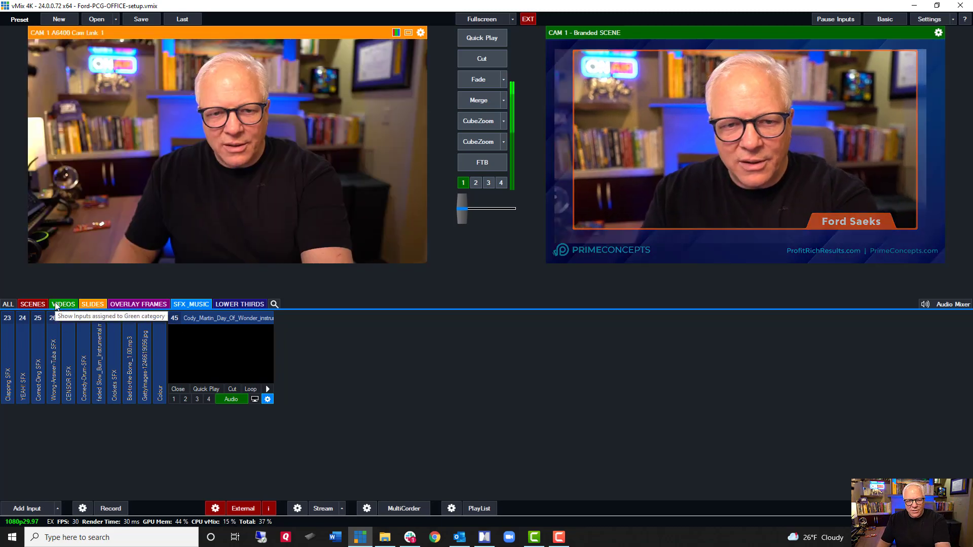
key("space")
key("space")
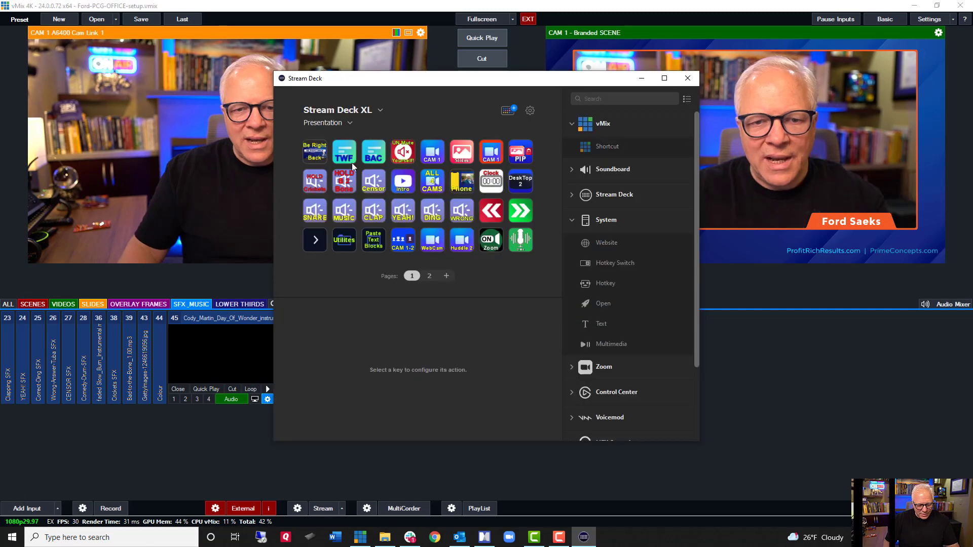
Maximize Stream Deck, view page 2, then inspect the previous/next page keys and return to page 1
left_click(664, 78)
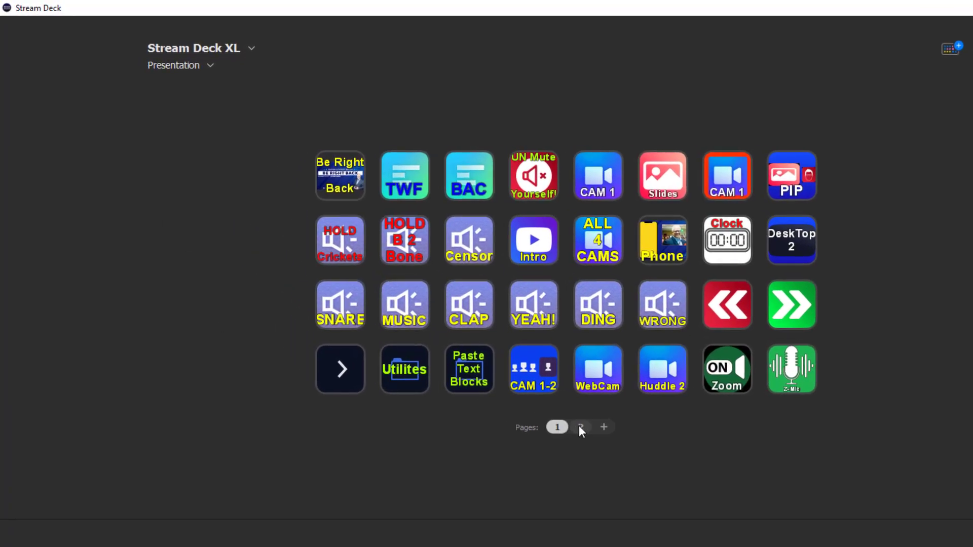
left_click(581, 429)
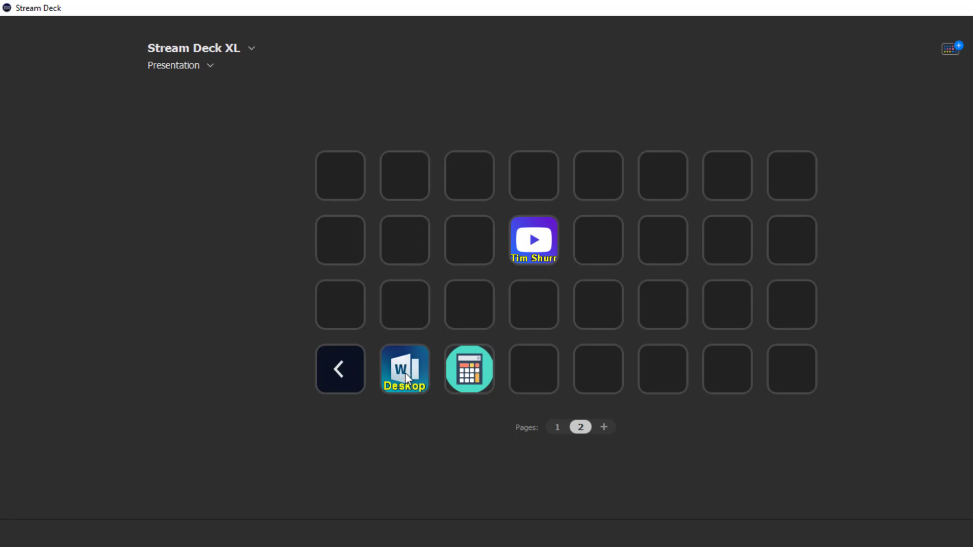
left_click(332, 380)
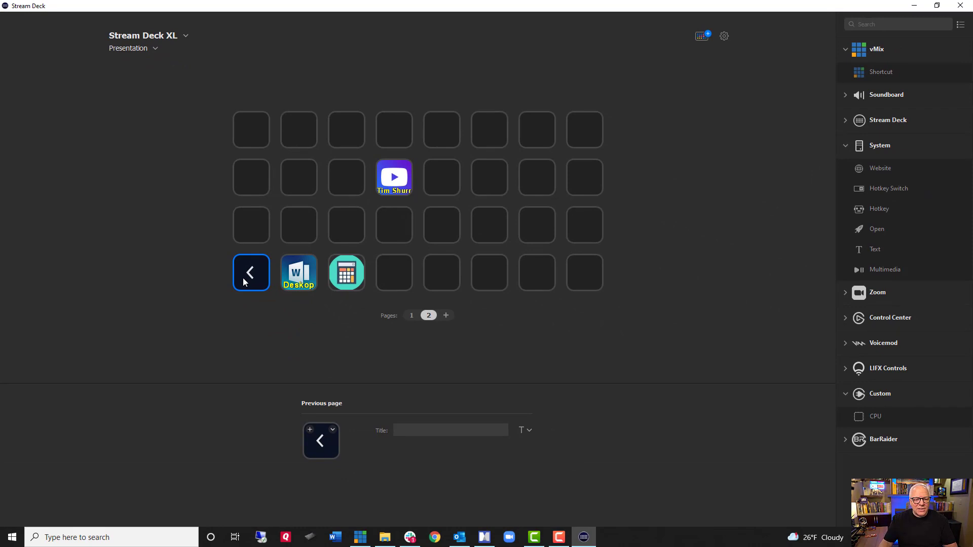
double_click(244, 283)
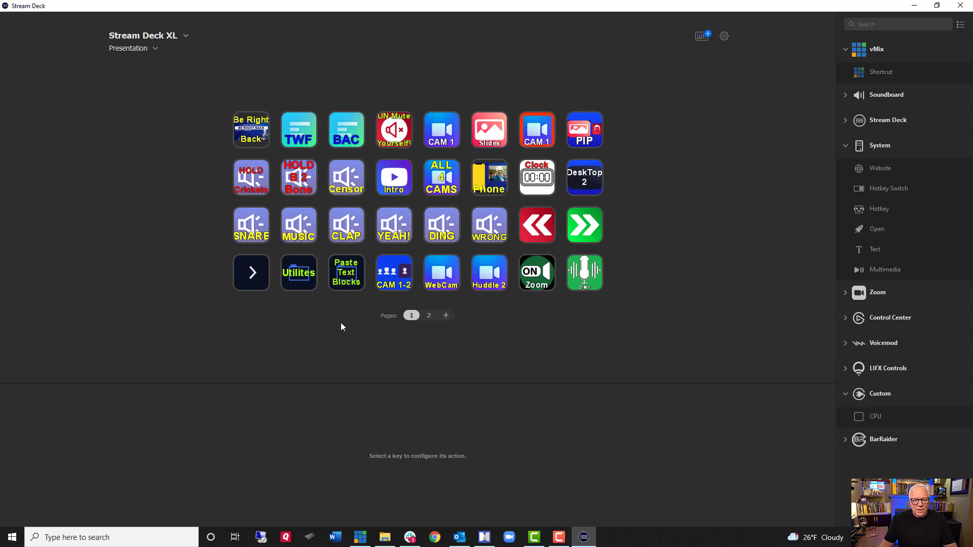
left_click(251, 272)
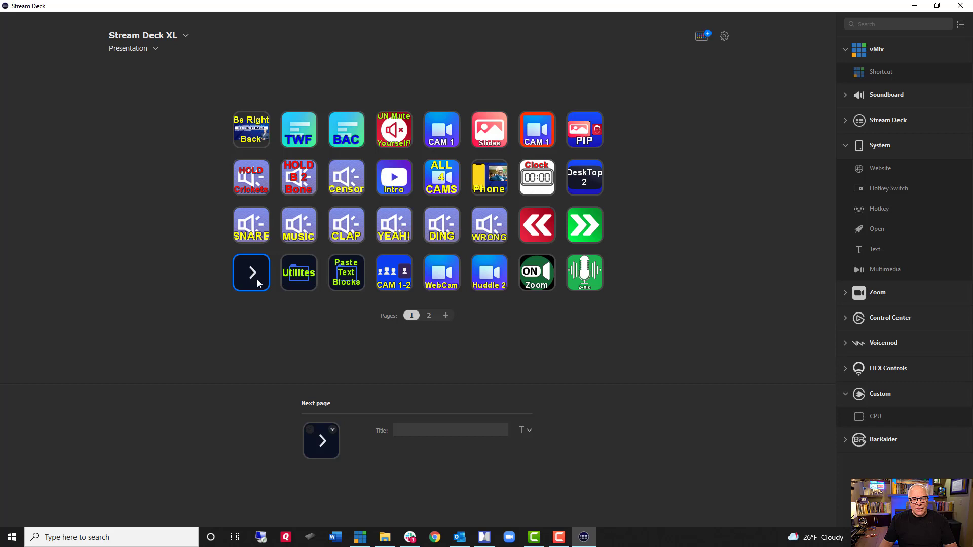
Place vMix Shortcut actions on each top-row key of page 2
double_click(253, 274)
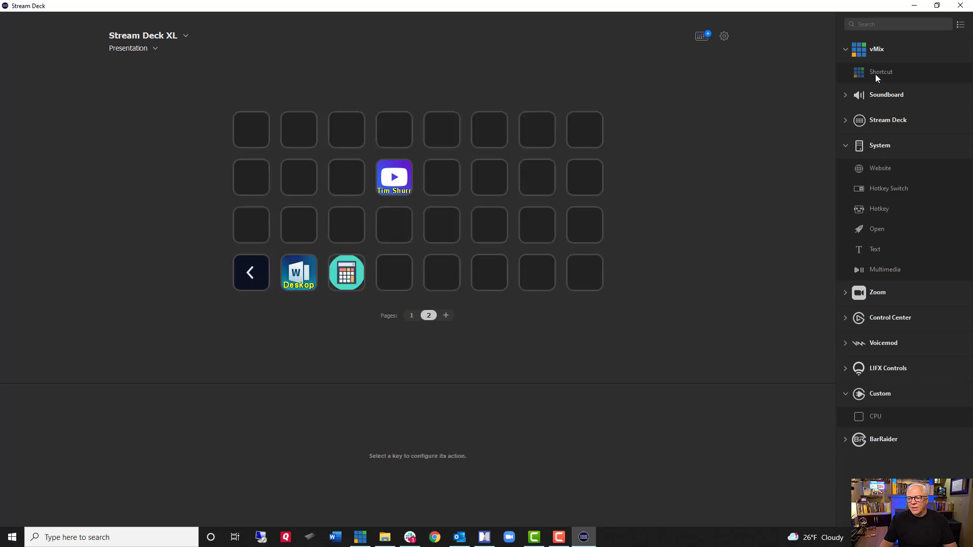
left_click_drag(877, 76, 277, 126)
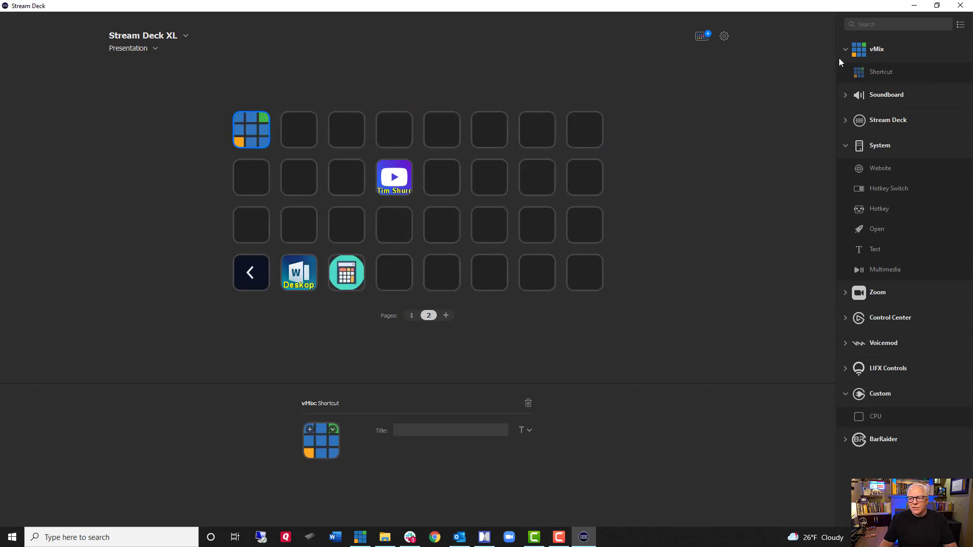
left_click_drag(869, 76, 298, 123)
left_click(785, 74)
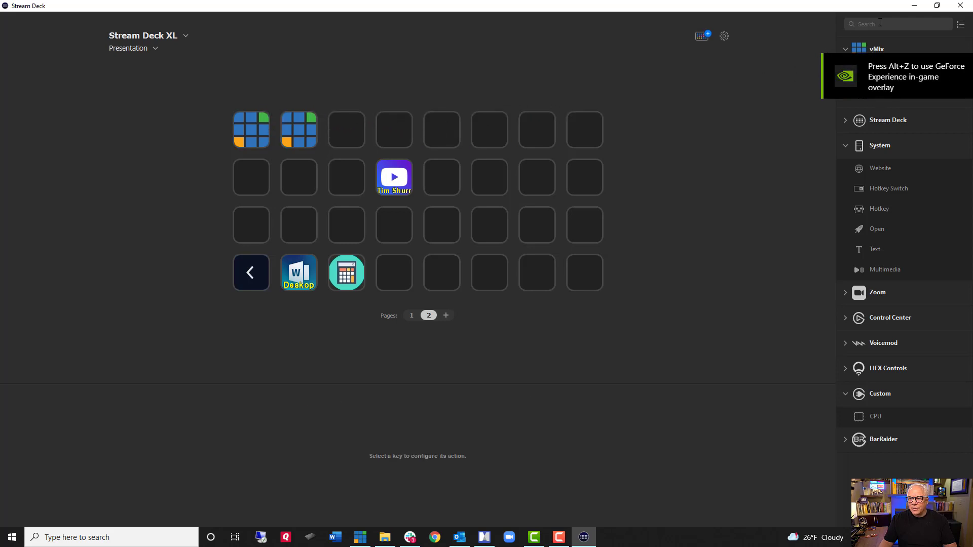
left_click_drag(873, 74, 345, 135)
left_click_drag(866, 74, 393, 133)
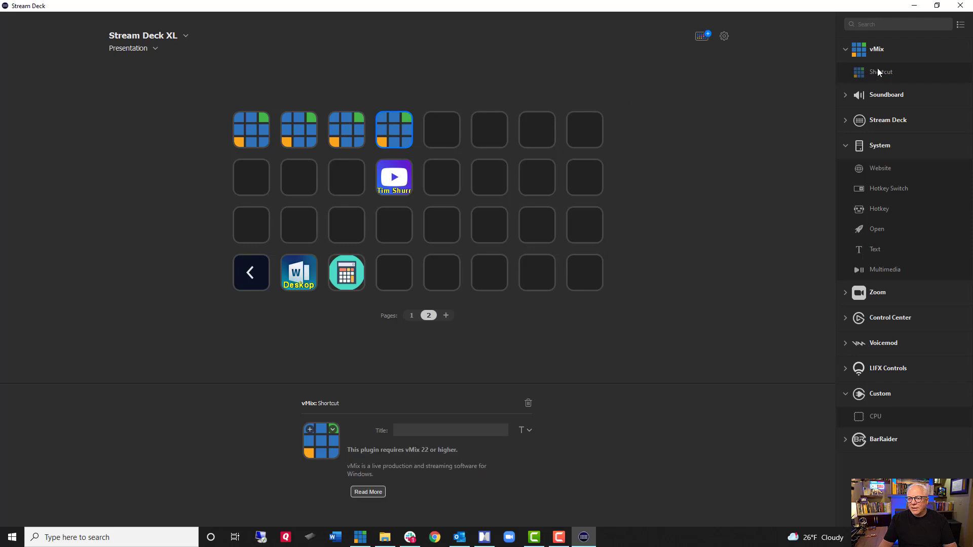
left_click_drag(869, 75, 494, 130)
left_click_drag(873, 76, 579, 117)
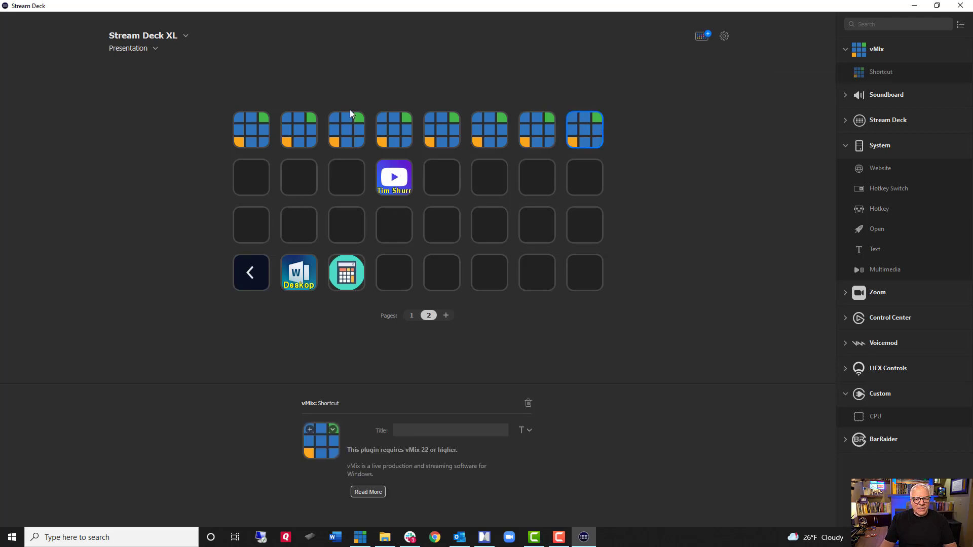
Set the last shortcut key's image to the streamdeck_key.png speaker icon
left_click(328, 446)
left_click(353, 452)
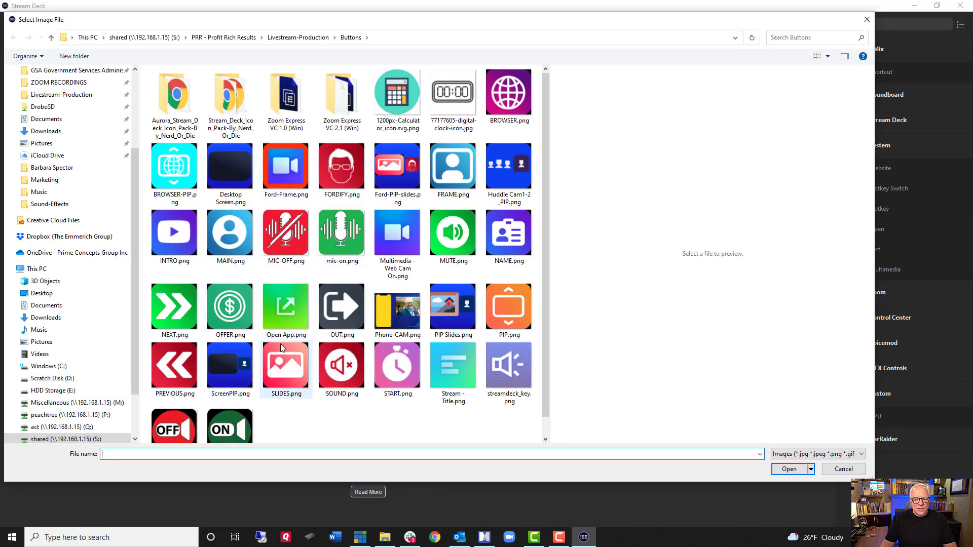
left_click(509, 366)
left_click(804, 469)
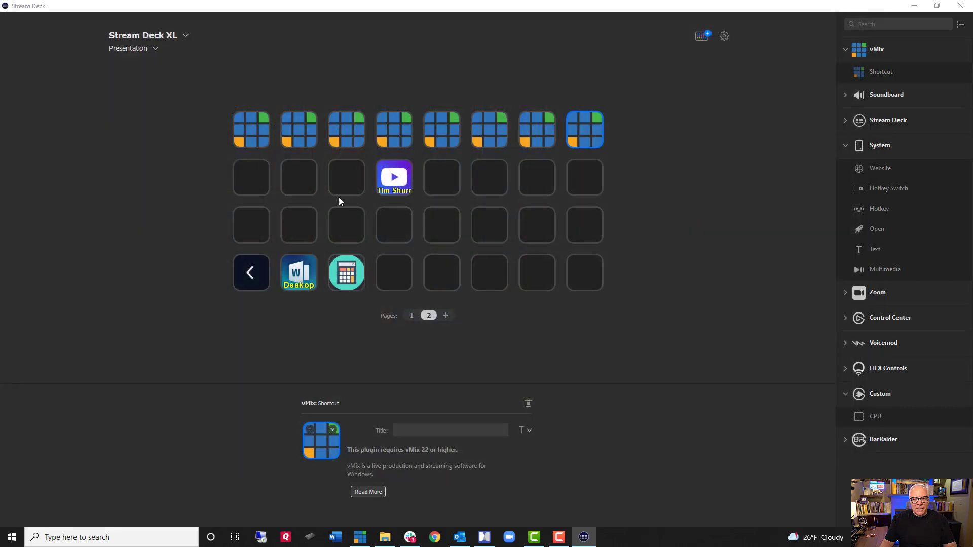
Load streamdeck_key.png from file as the first page-2 shortcut key's image
right_click(241, 127)
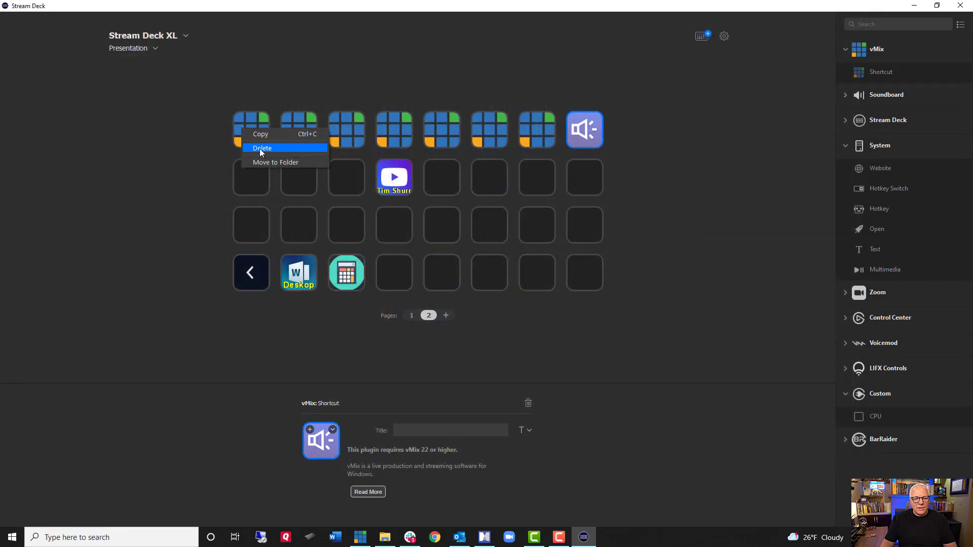
left_click(242, 123)
left_click(333, 430)
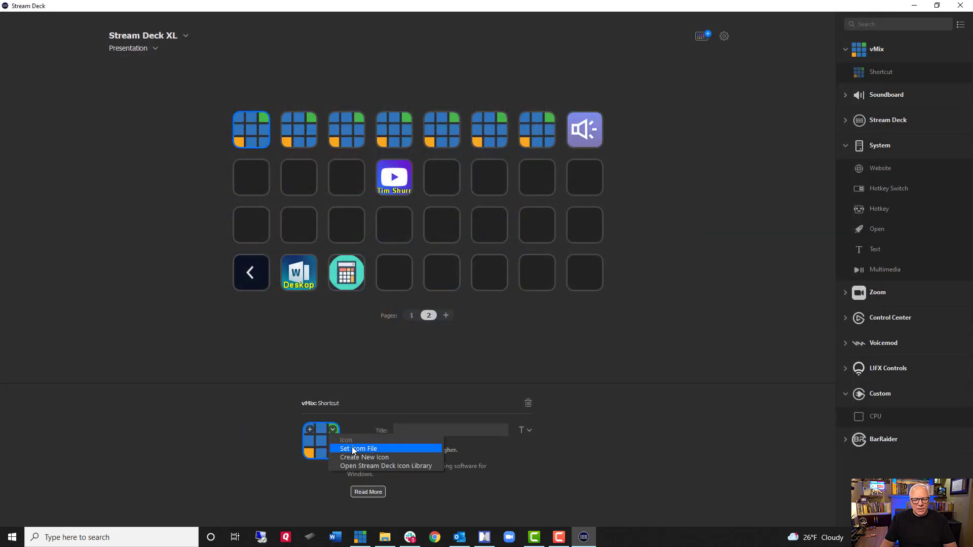
left_click(354, 449)
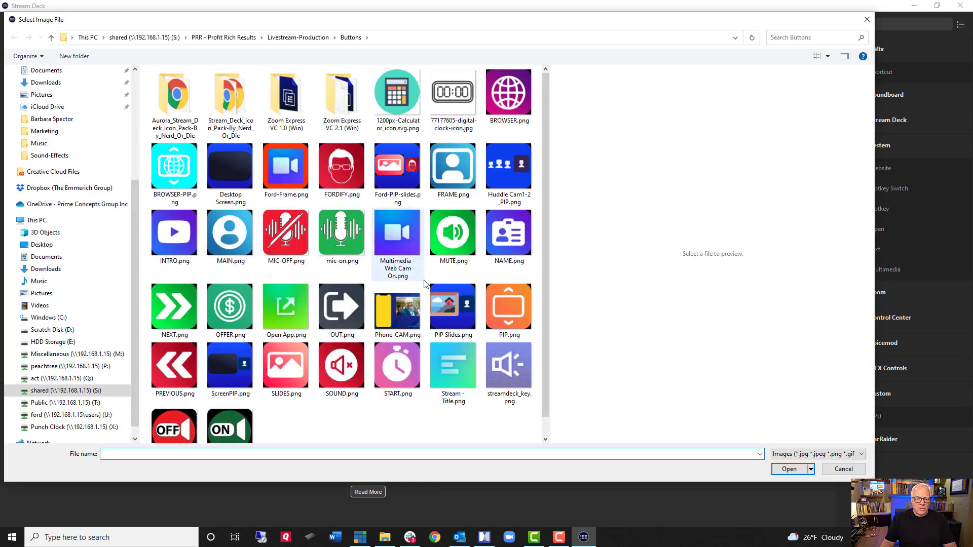
left_click(508, 365)
left_click(804, 473)
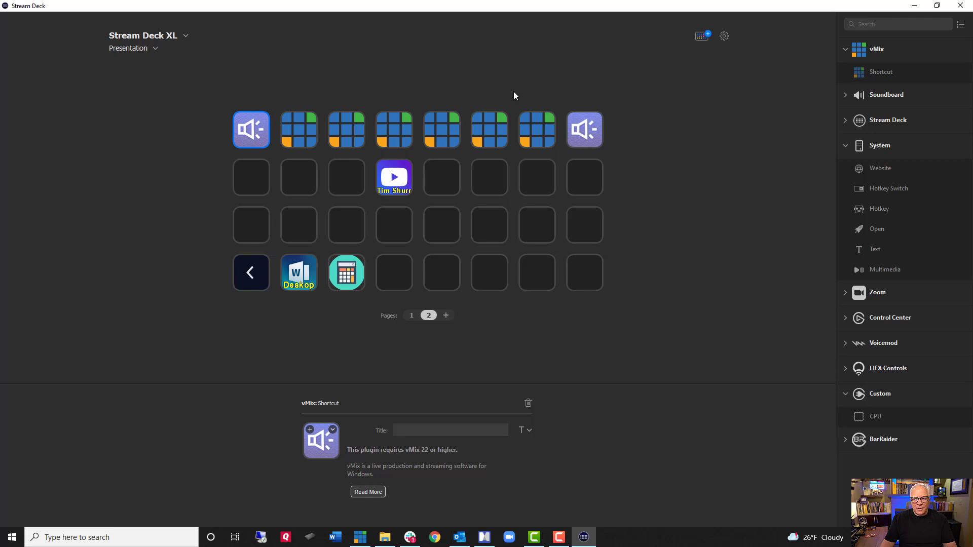
Restore the Stream Deck window, switch to vMix, and browse the Settings > Shortcuts list
left_click(937, 5)
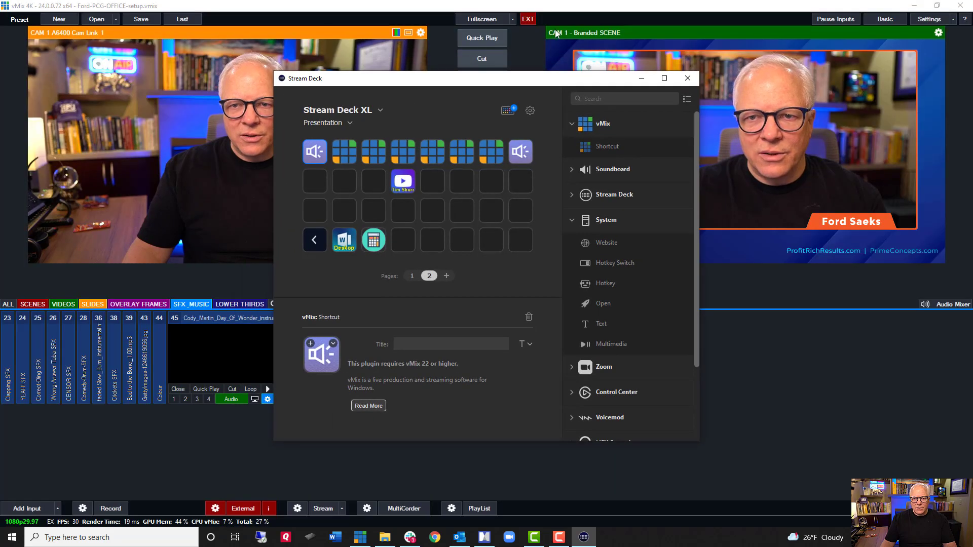
left_click(568, 9)
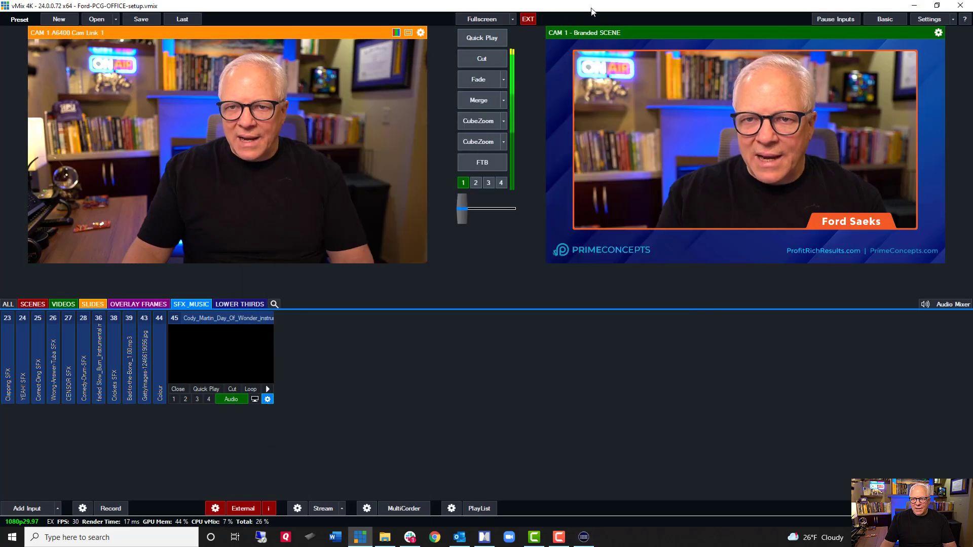
left_click(934, 20)
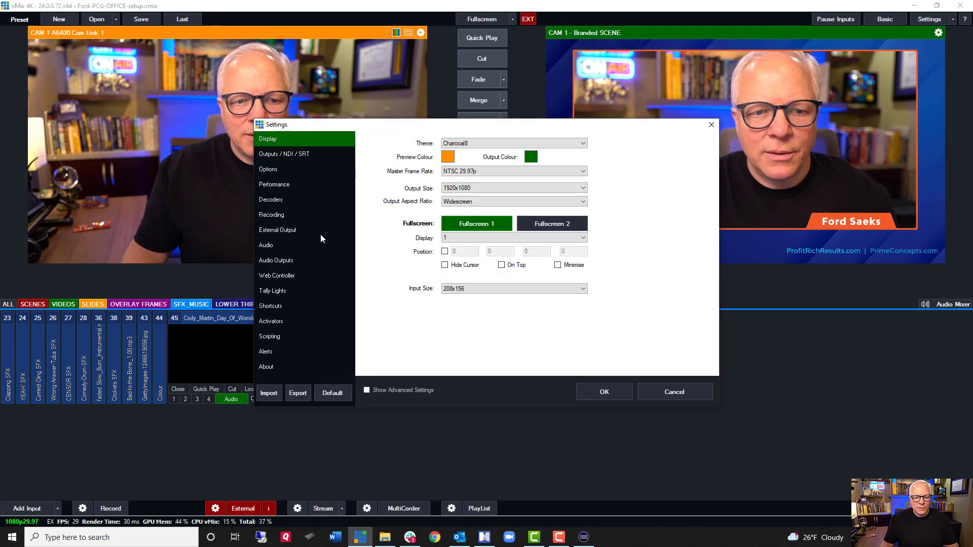
left_click(284, 307)
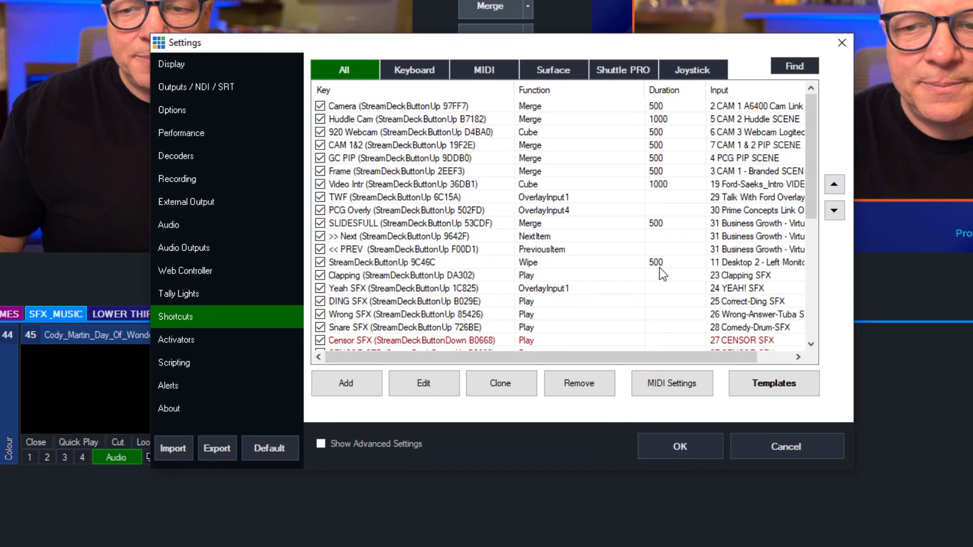
left_click_drag(814, 151, 809, 267)
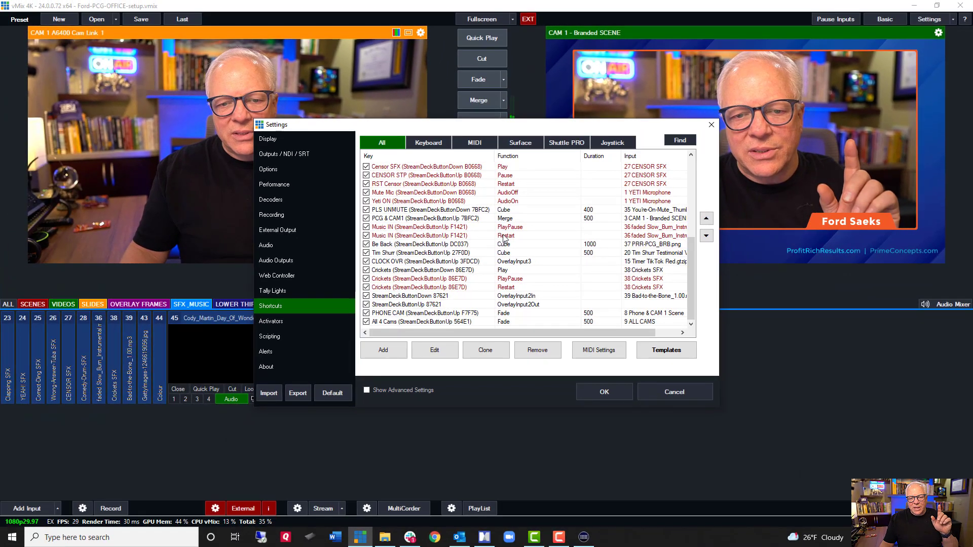
Create a new shortcut mapping Stream Deck button 88EFB to the PlayPause function
left_click(383, 350)
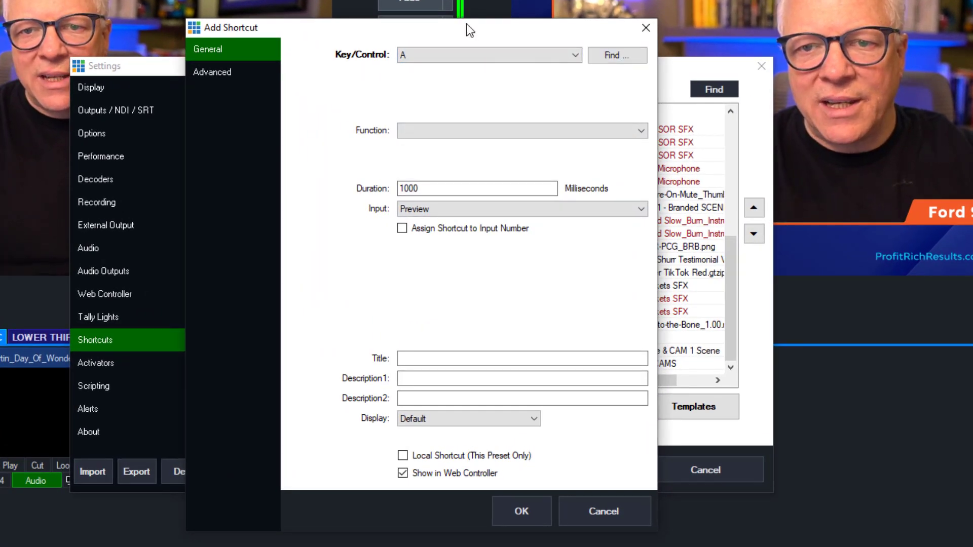
left_click_drag(466, 23, 784, 80)
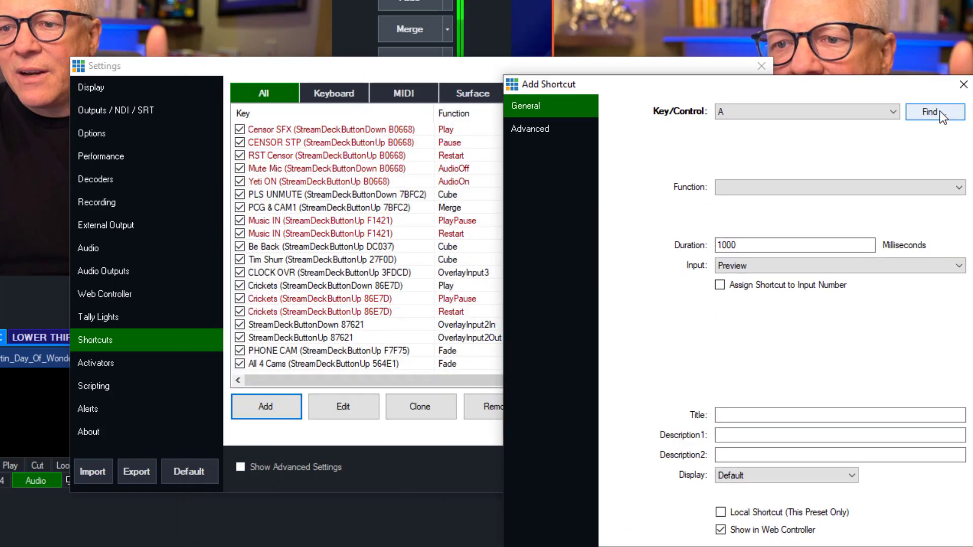
left_click(938, 111)
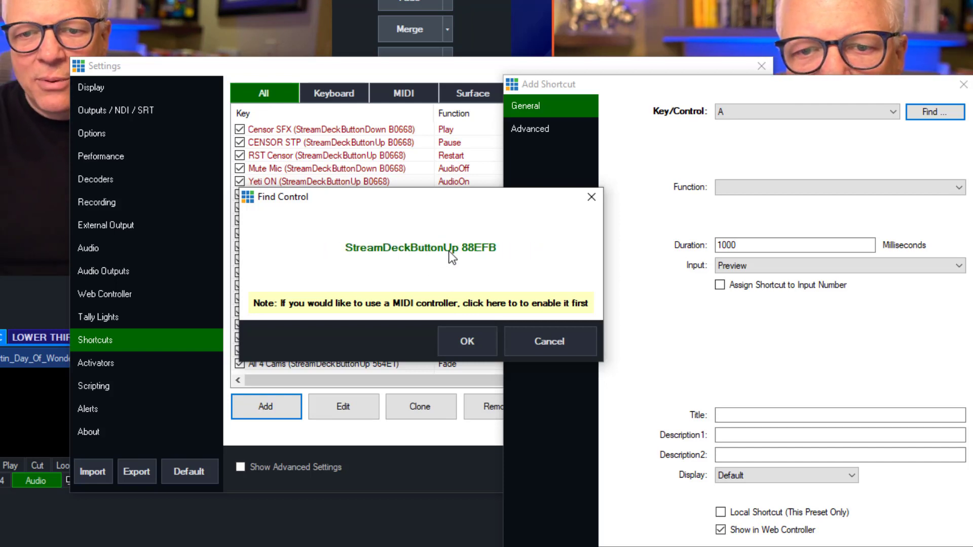
left_click(473, 348)
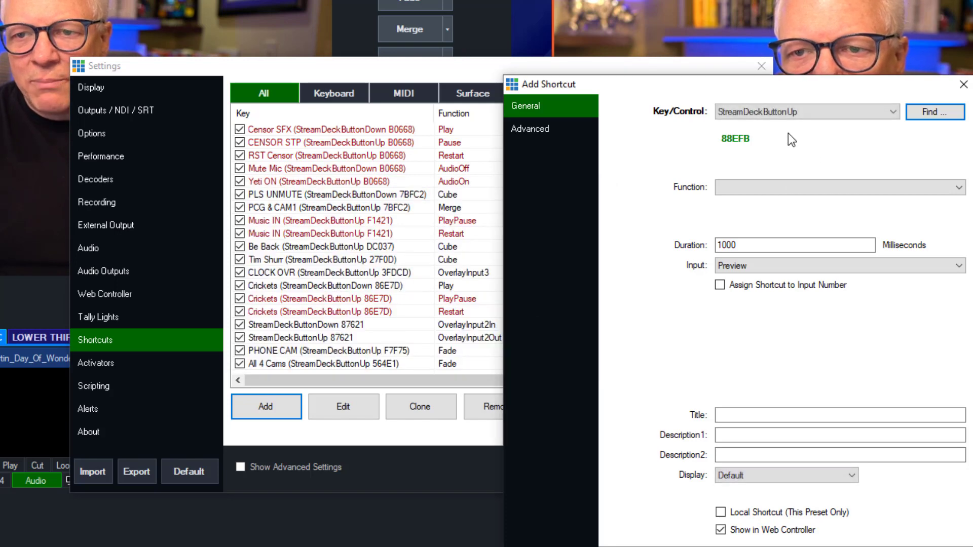
left_click(737, 188)
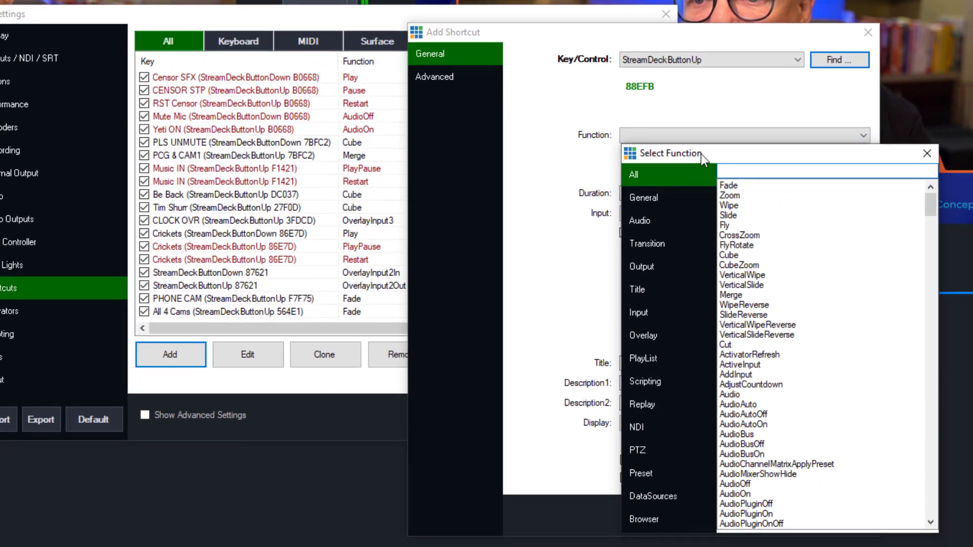
type("play")
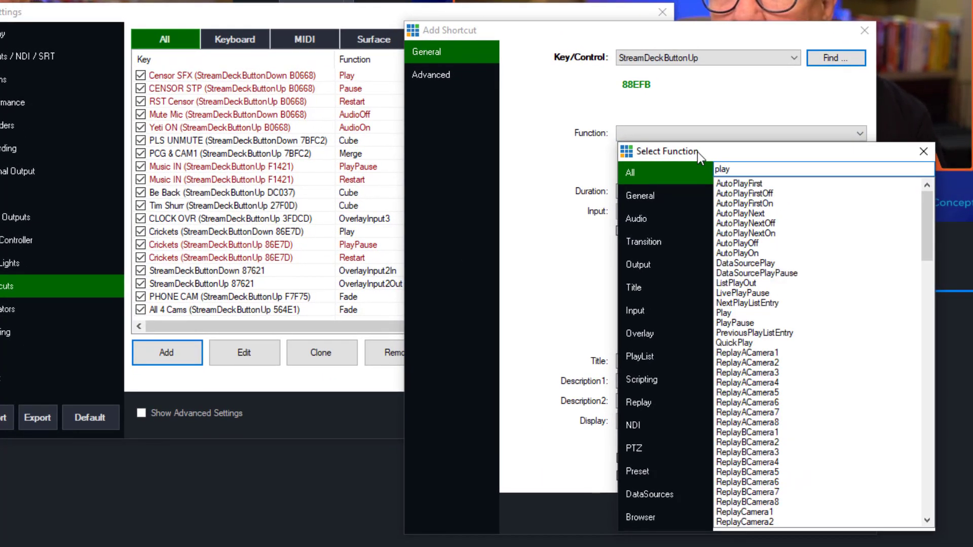
double_click(749, 324)
Target input 45 Day_Of_Wonder mp3, title the shortcut 'DOW Music', and save it
left_click(651, 212)
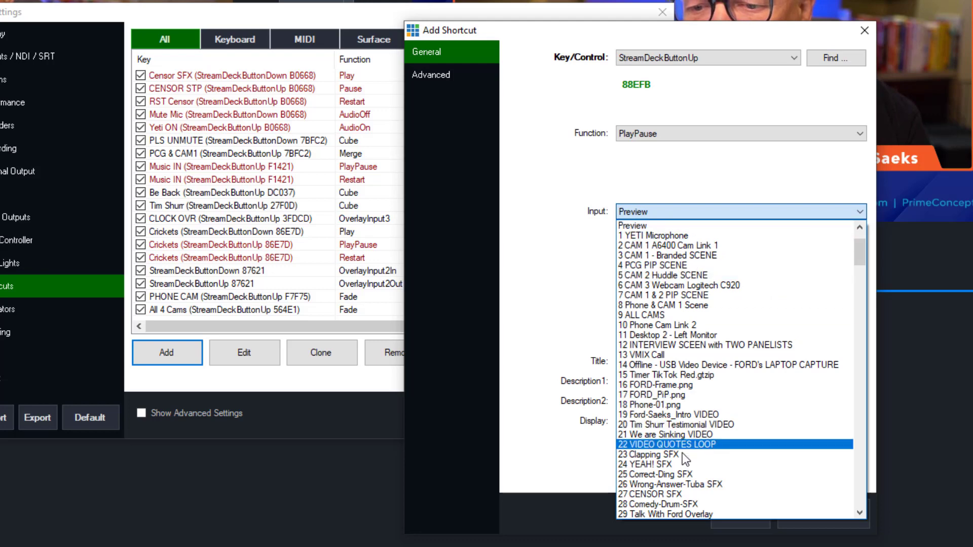
scroll(684, 516, "down", 13)
left_click(686, 287)
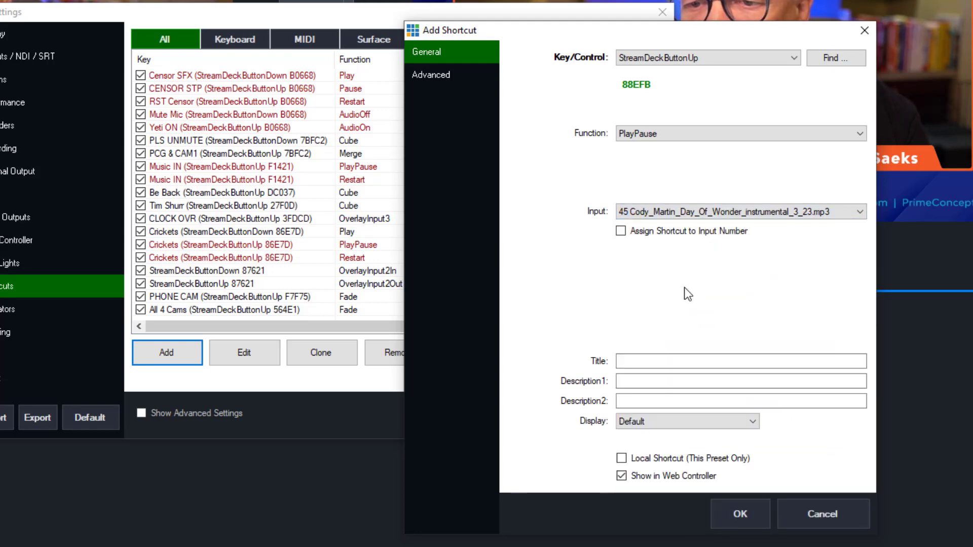
left_click(635, 364)
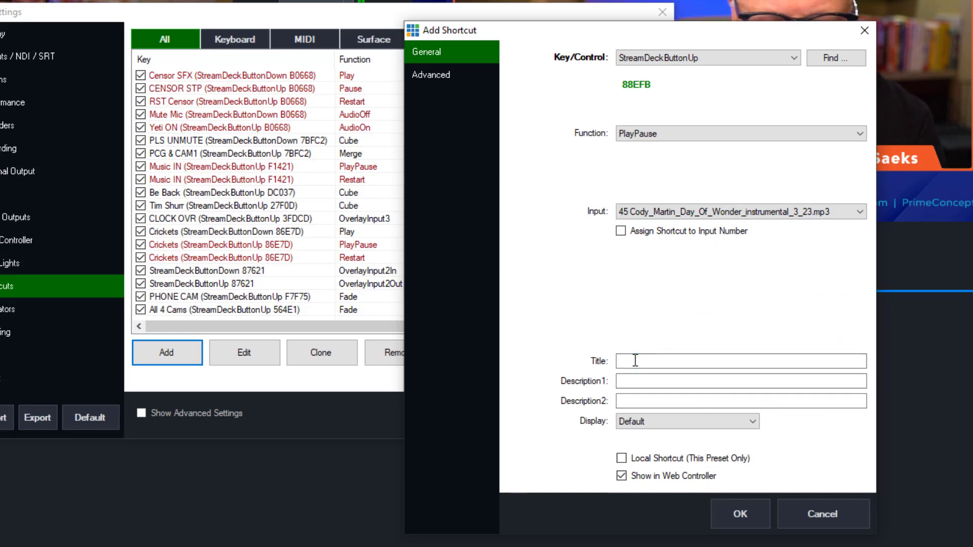
type("Mu")
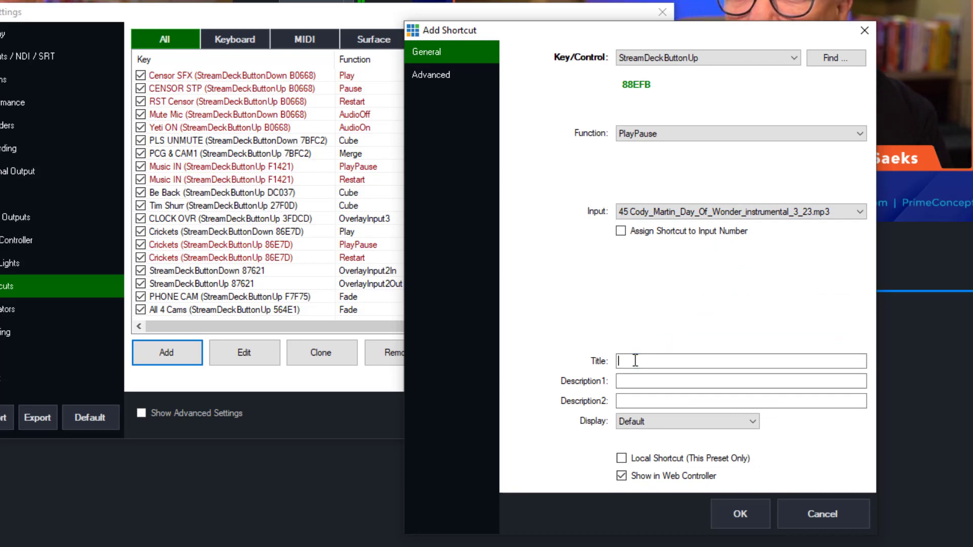
type("OW Music")
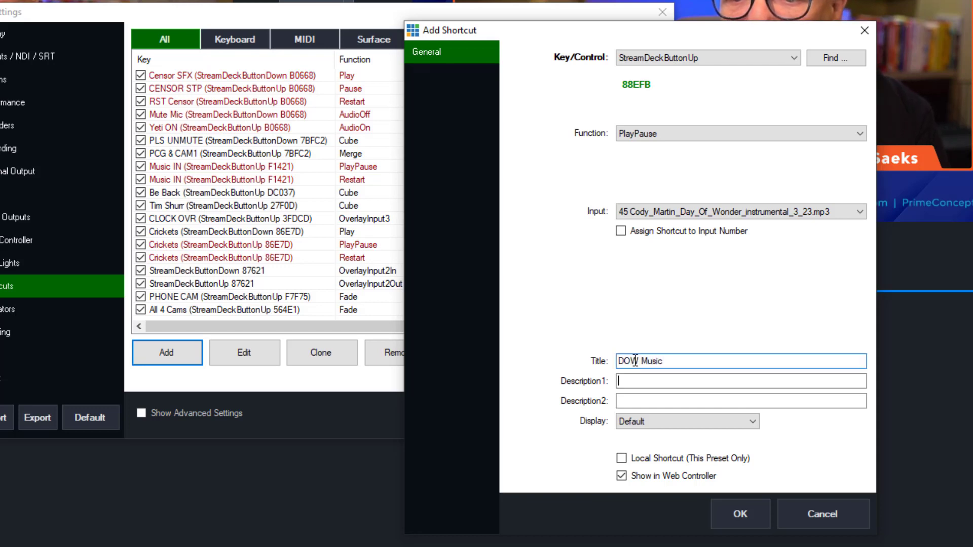
key("Tab")
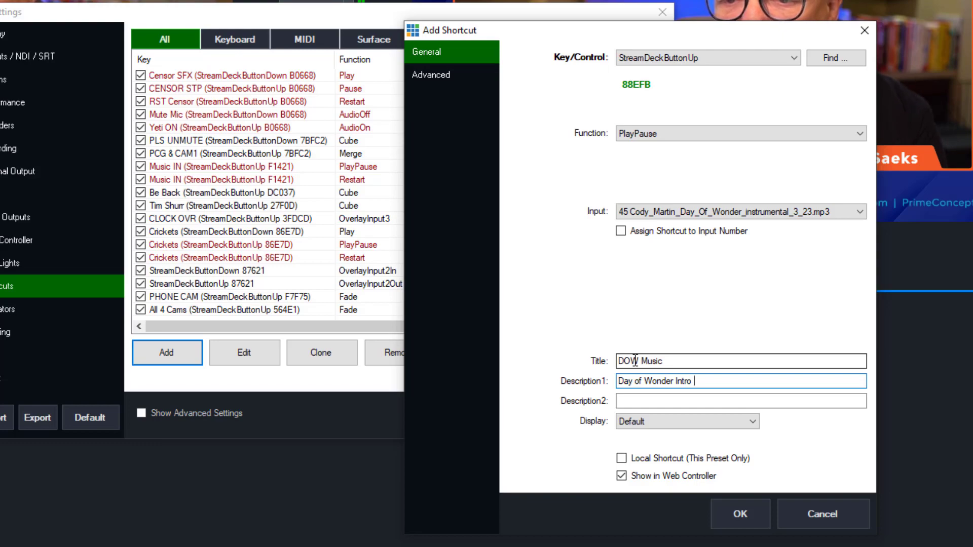
left_click(748, 512)
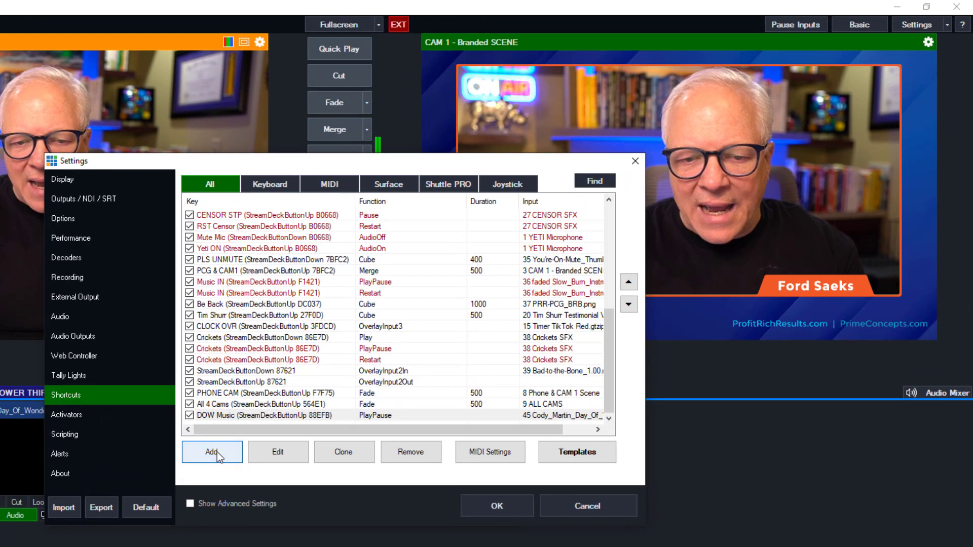
Add another shortcut mapping Stream Deck button 88EFB to the Restart function
left_click(217, 452)
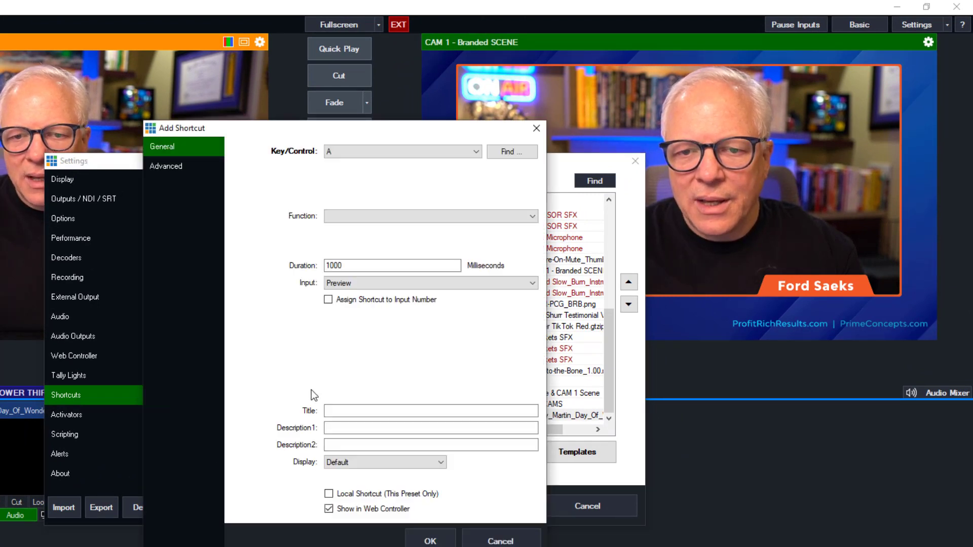
left_click(521, 153)
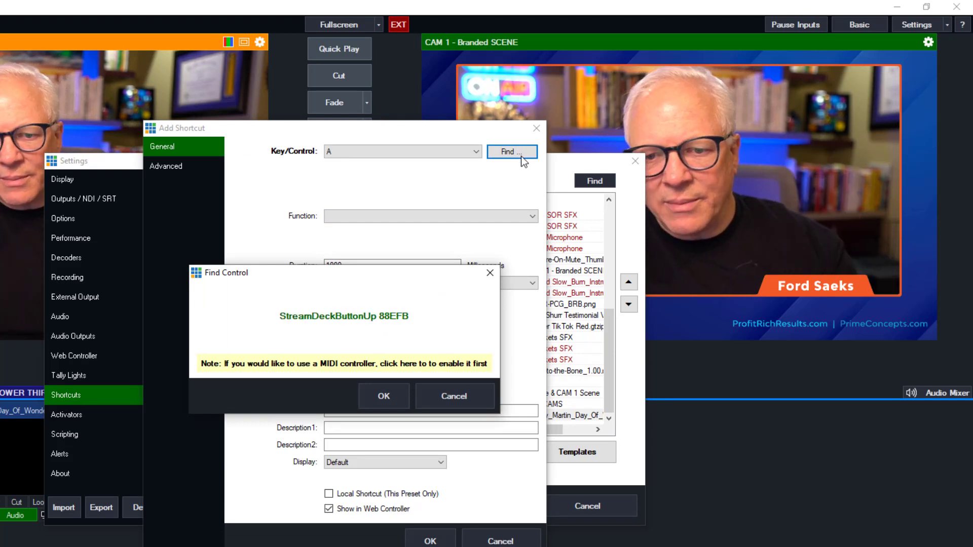
left_click(384, 395)
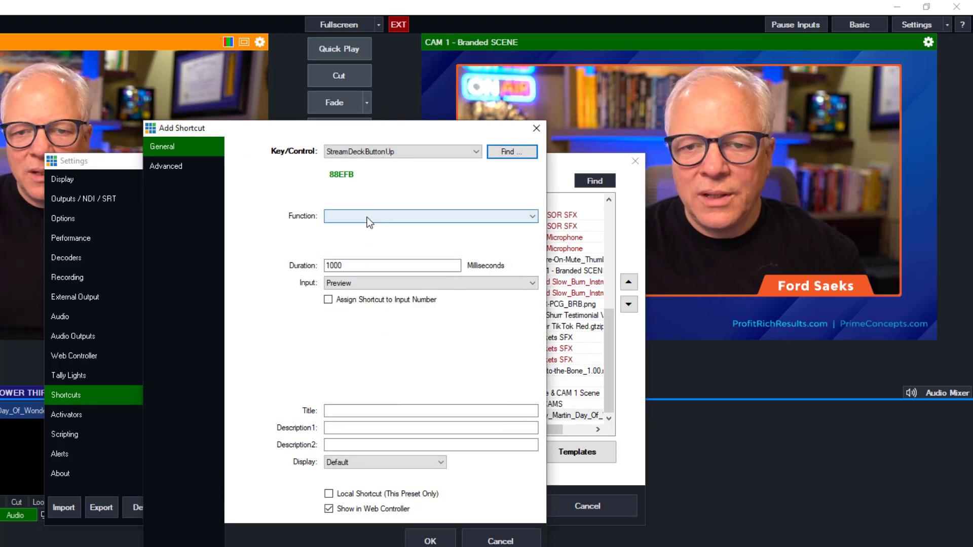
left_click(369, 217)
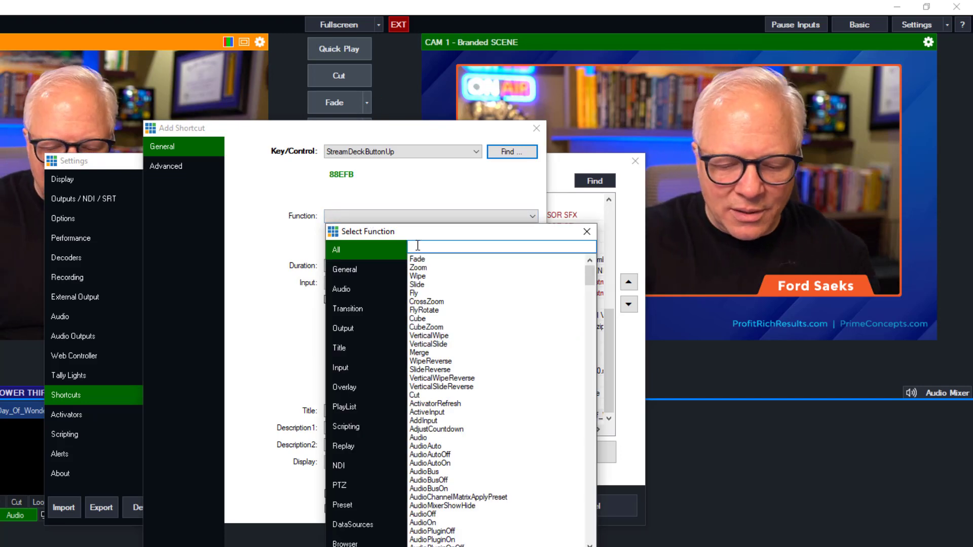
type("rest")
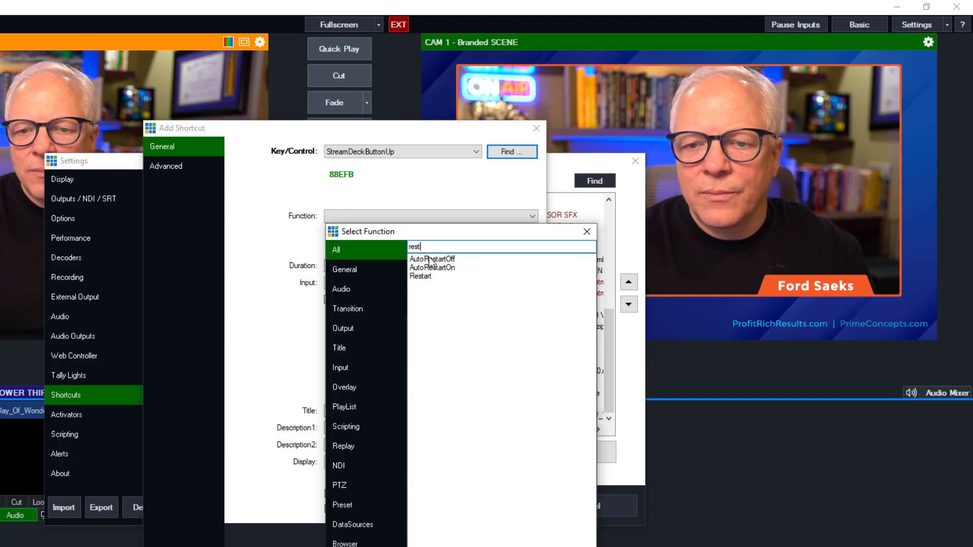
double_click(428, 277)
Target the Day of Wonder track (input 45), title it 'DOW Rst', and save
left_click(349, 282)
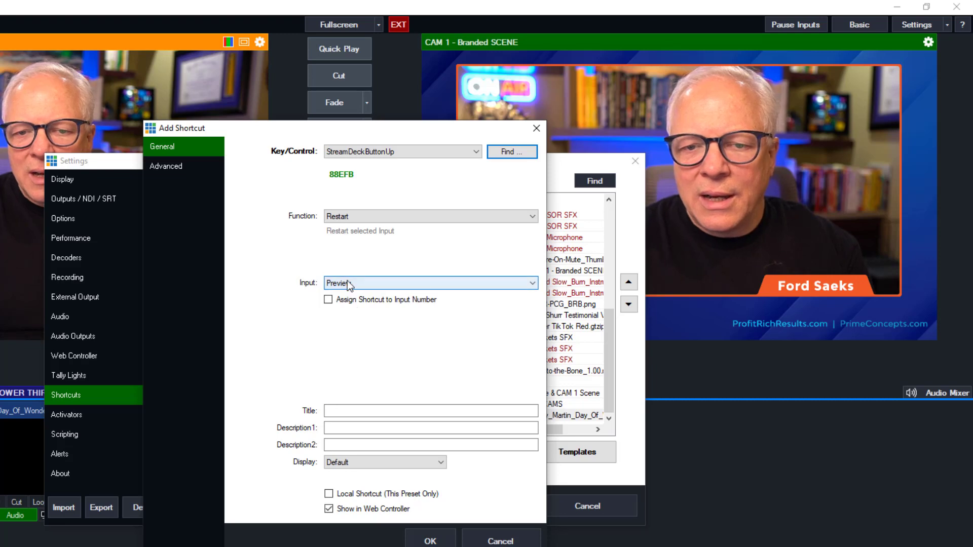
scroll(393, 503, "down", 7)
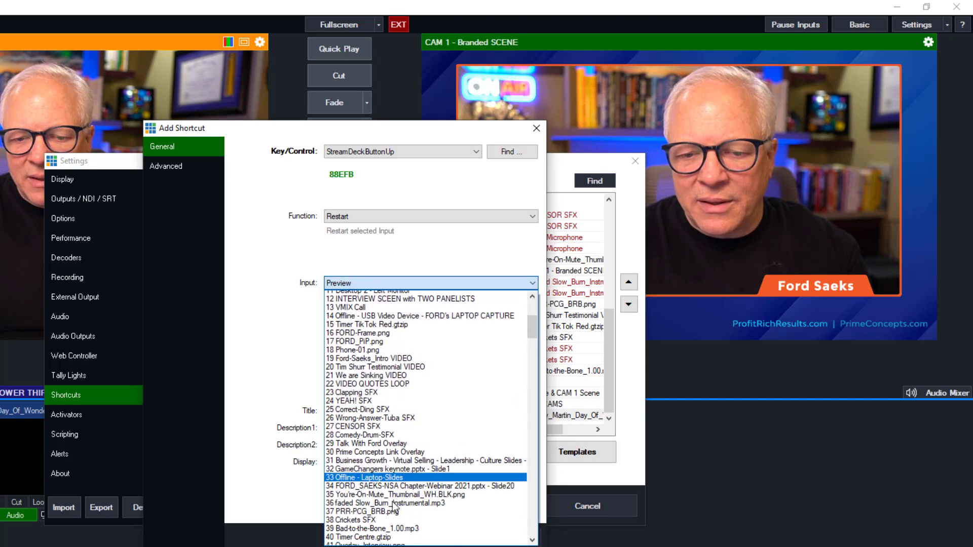
left_click(392, 499)
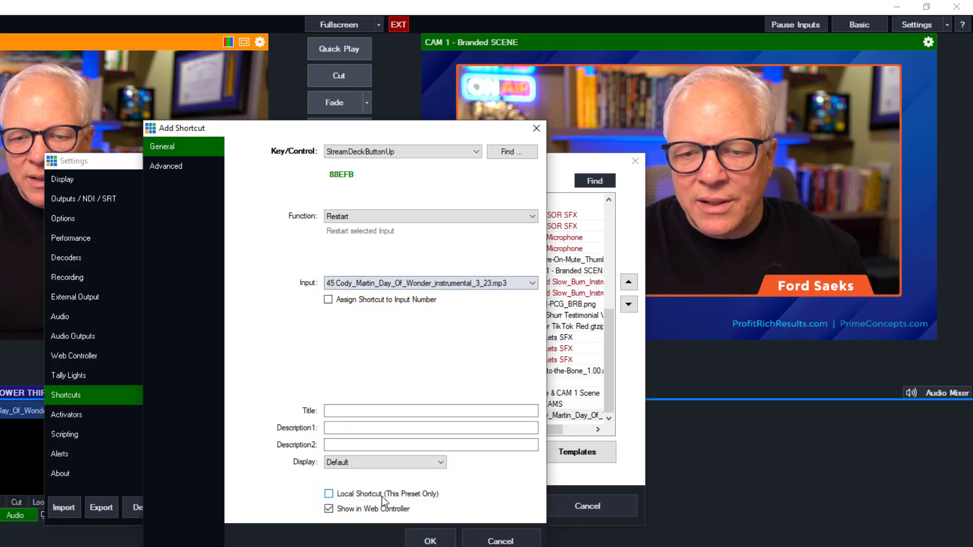
left_click(341, 413)
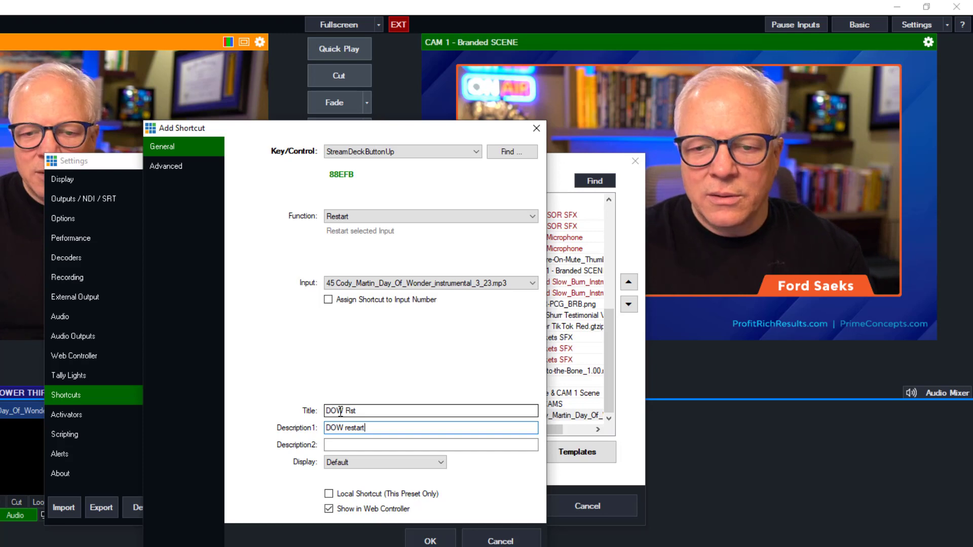
left_click(430, 541)
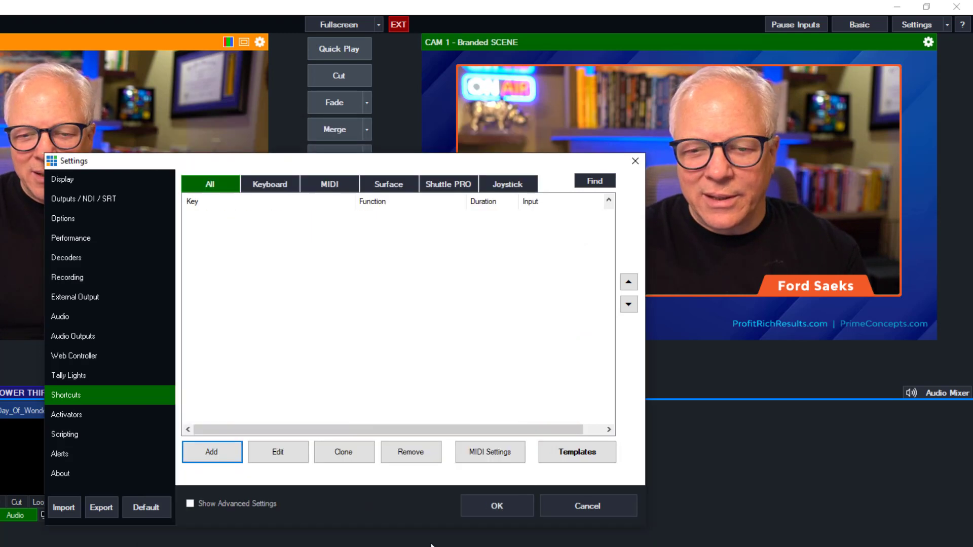
left_click(500, 516)
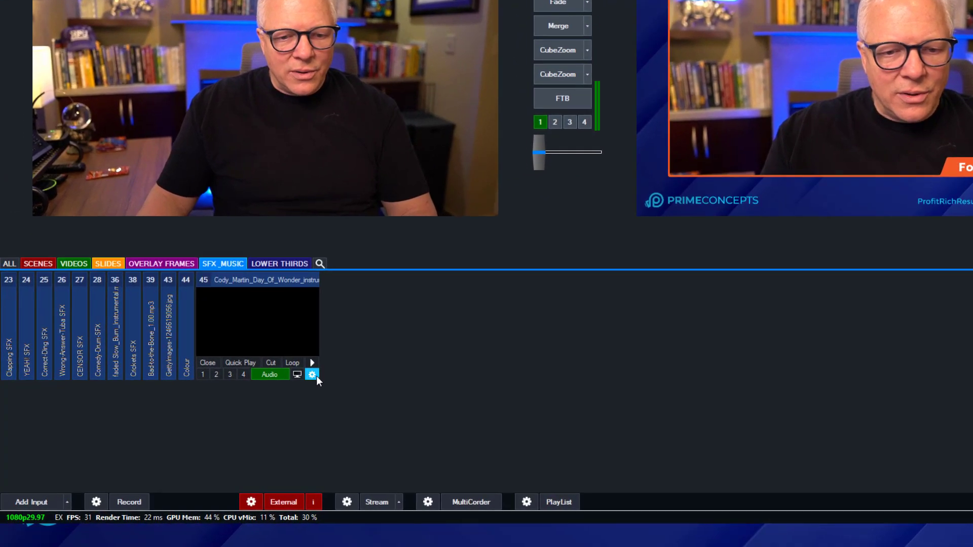
Open the music input's audio settings and show the per-channel volume levels
left_click(267, 399)
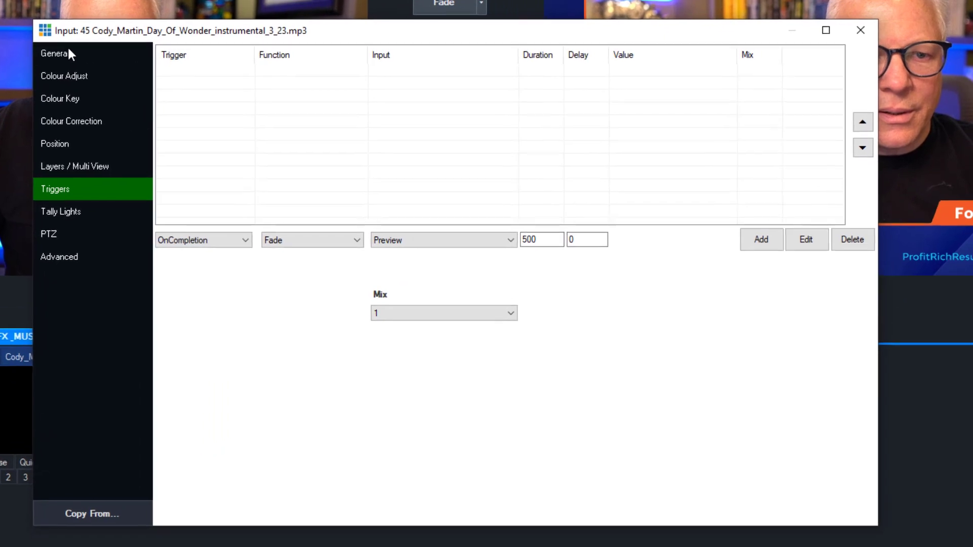
left_click(224, 41)
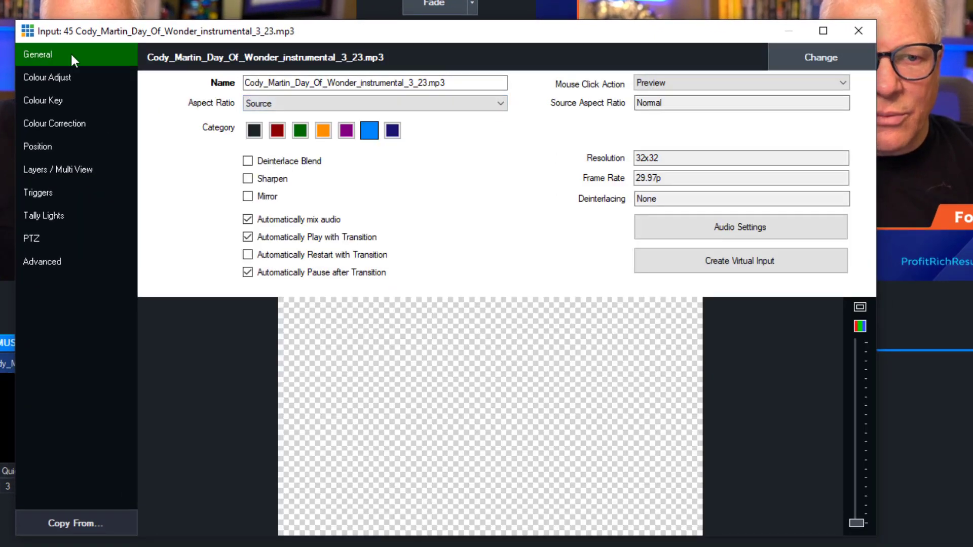
left_click(754, 231)
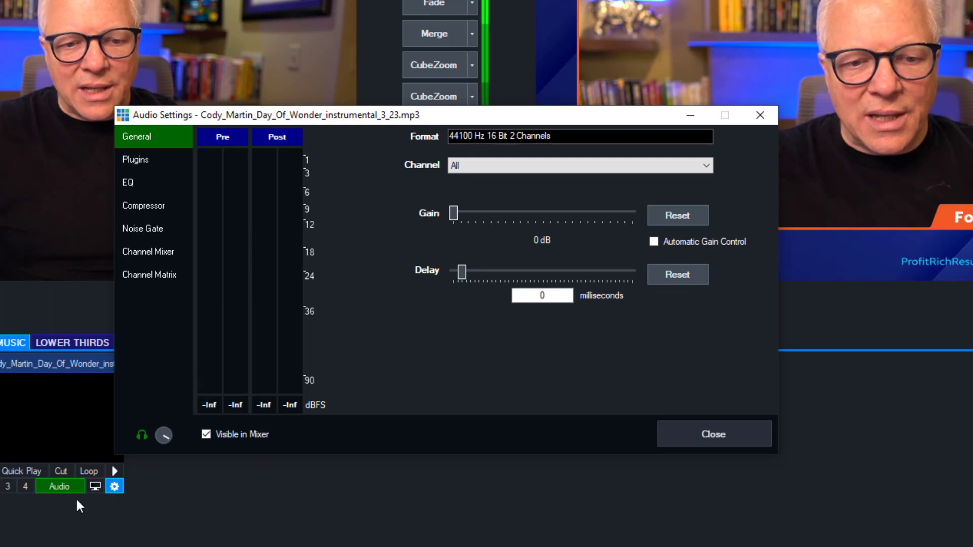
left_click(148, 253)
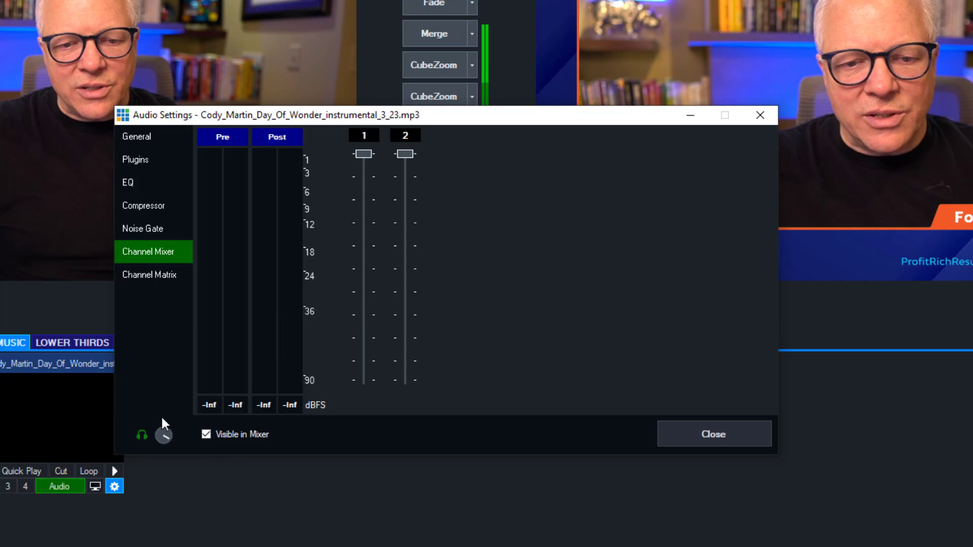
Set headphones to 8%, channel 2 to about -8dB, and channel 1 to -5dB while the music plays
left_click_drag(161, 430, 156, 457)
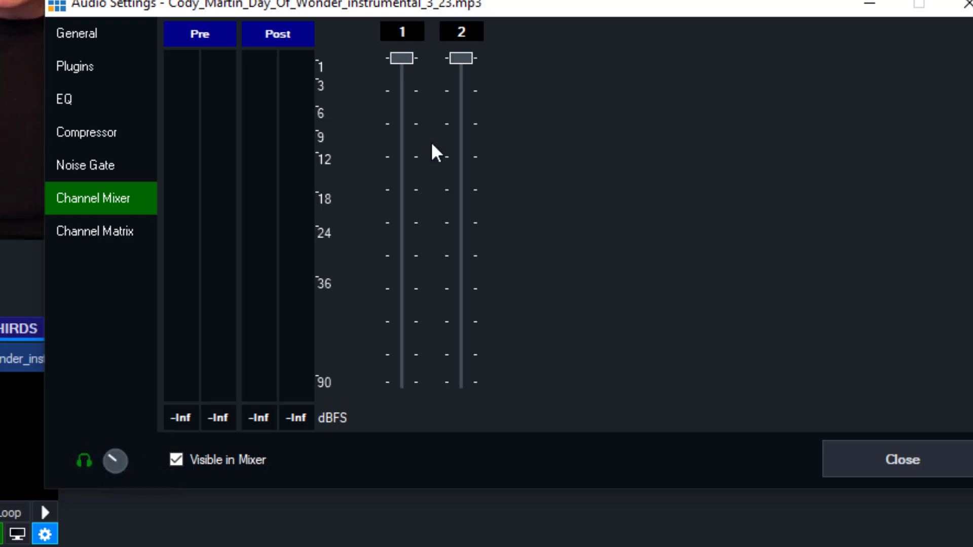
left_click_drag(396, 62, 385, 131)
left_click_drag(458, 58, 458, 127)
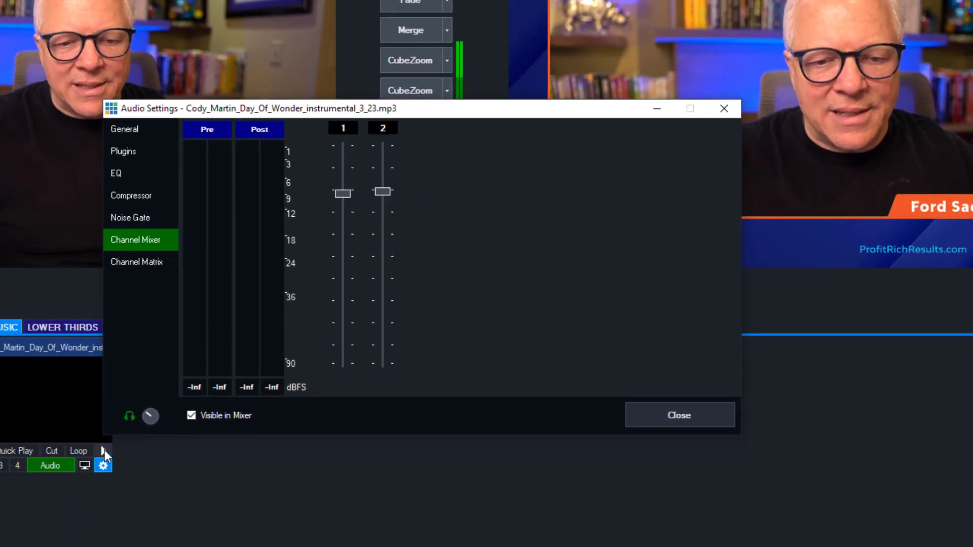
left_click(104, 450)
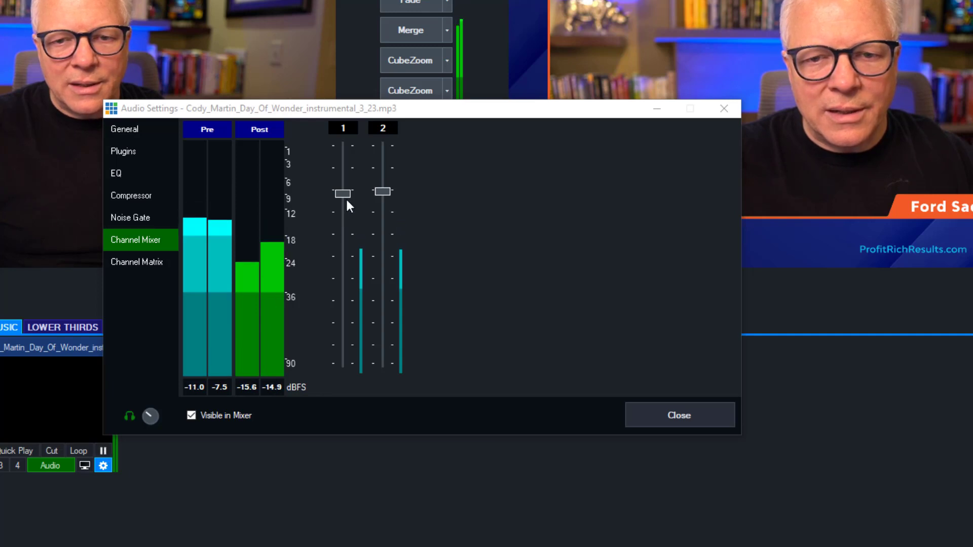
left_click_drag(346, 196, 346, 176)
Close audio settings, pause the music, and make the Intro MUSIC title text yellow
left_click(670, 413)
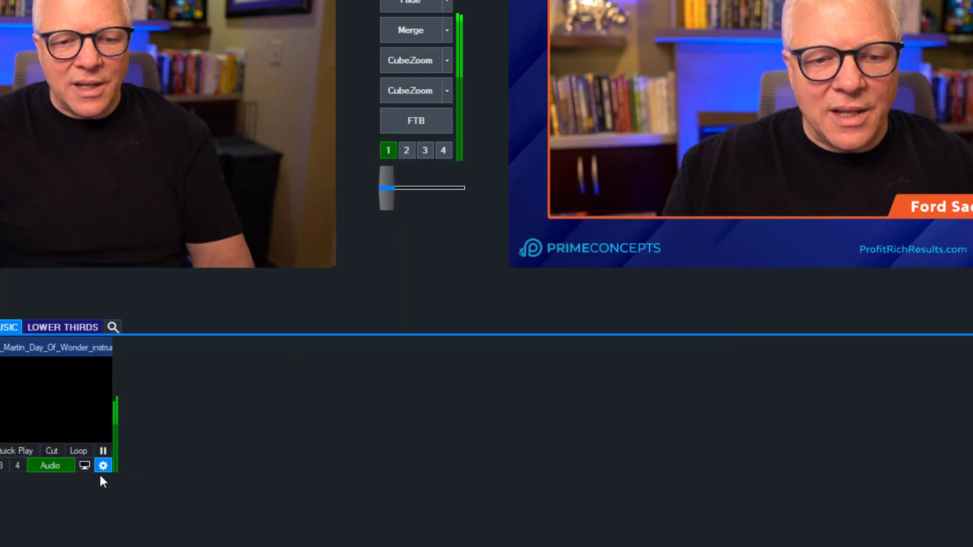
left_click(104, 450)
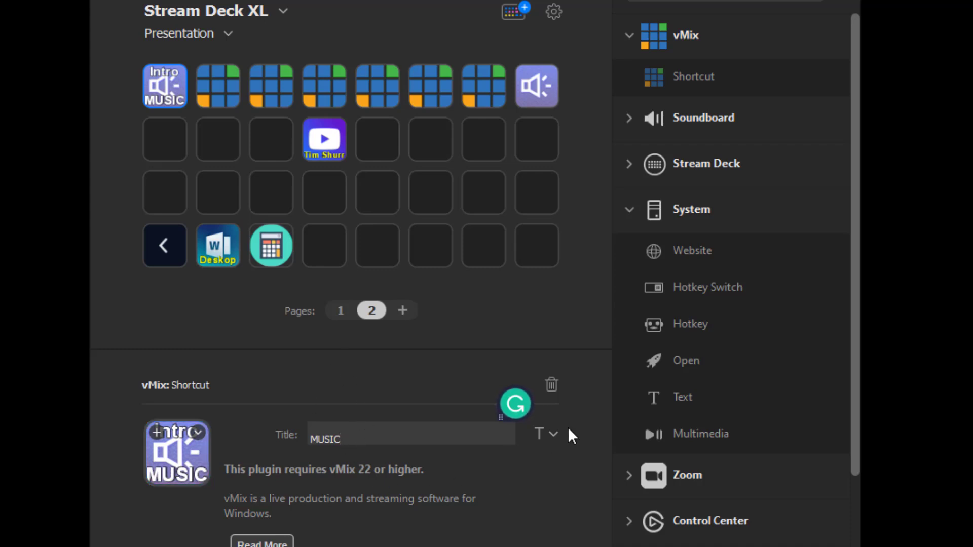
left_click(549, 433)
left_click(623, 536)
left_click(509, 443)
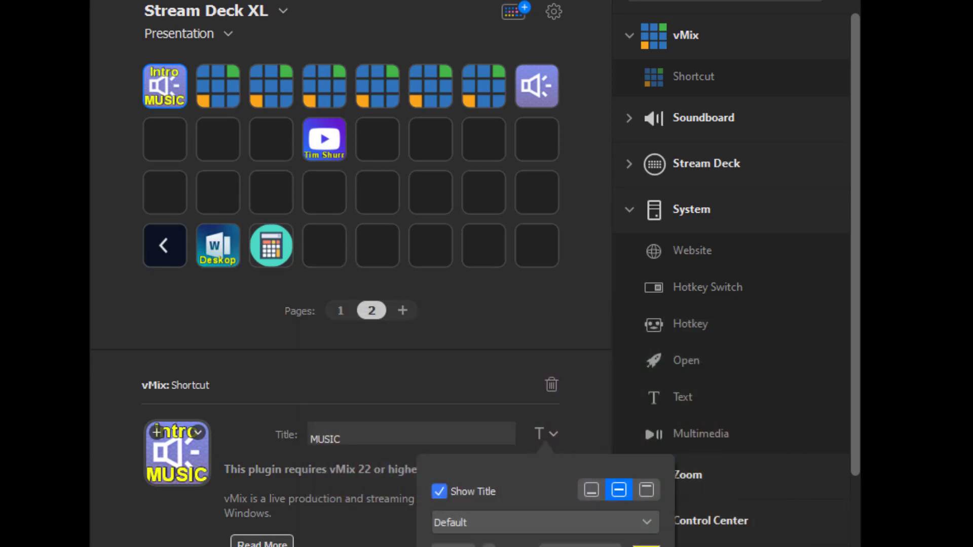